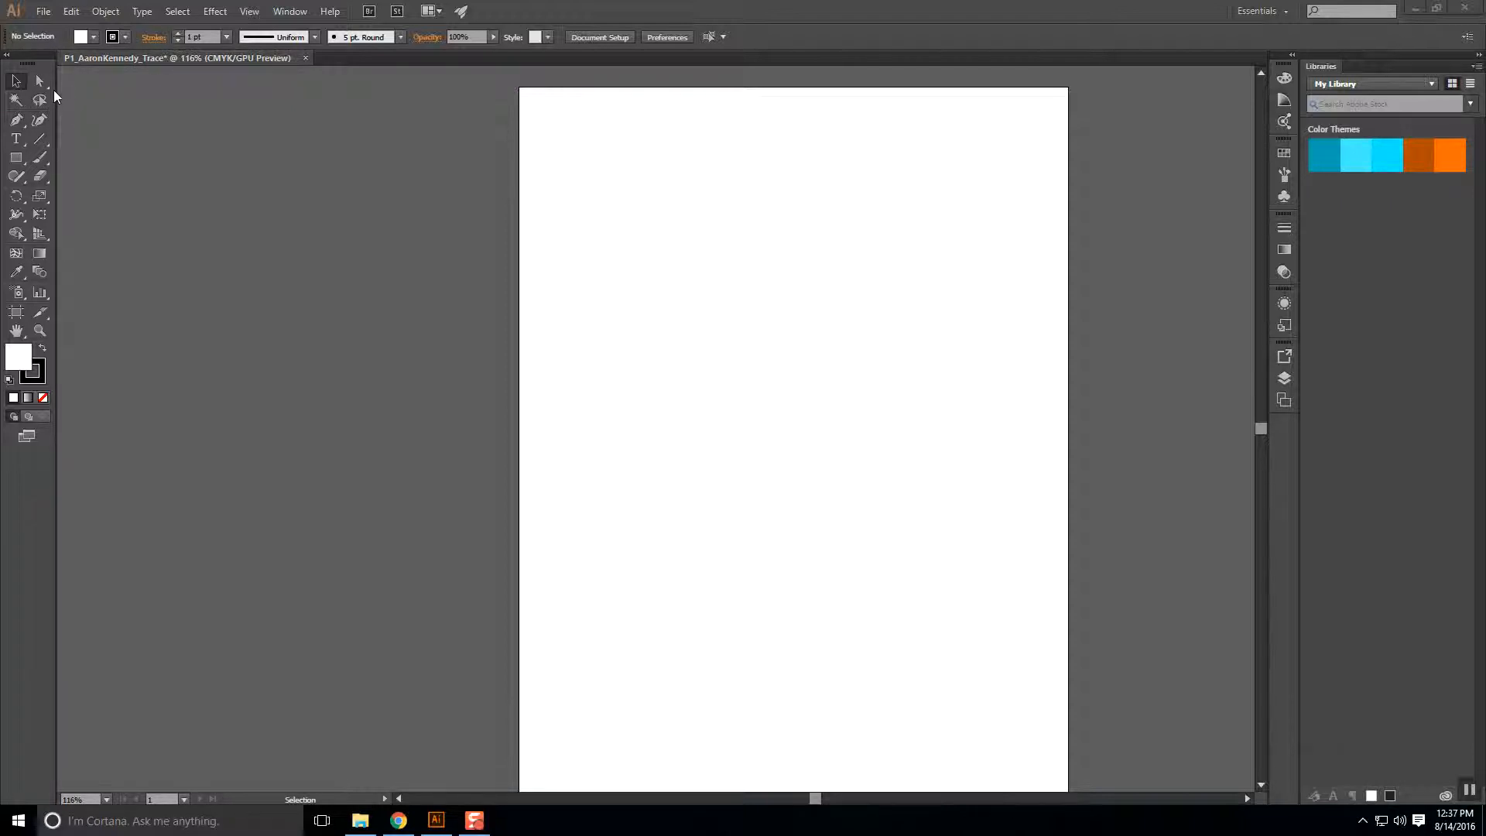
Check the selection and line tool options, then choose the Pen tool.
left_click(45, 87)
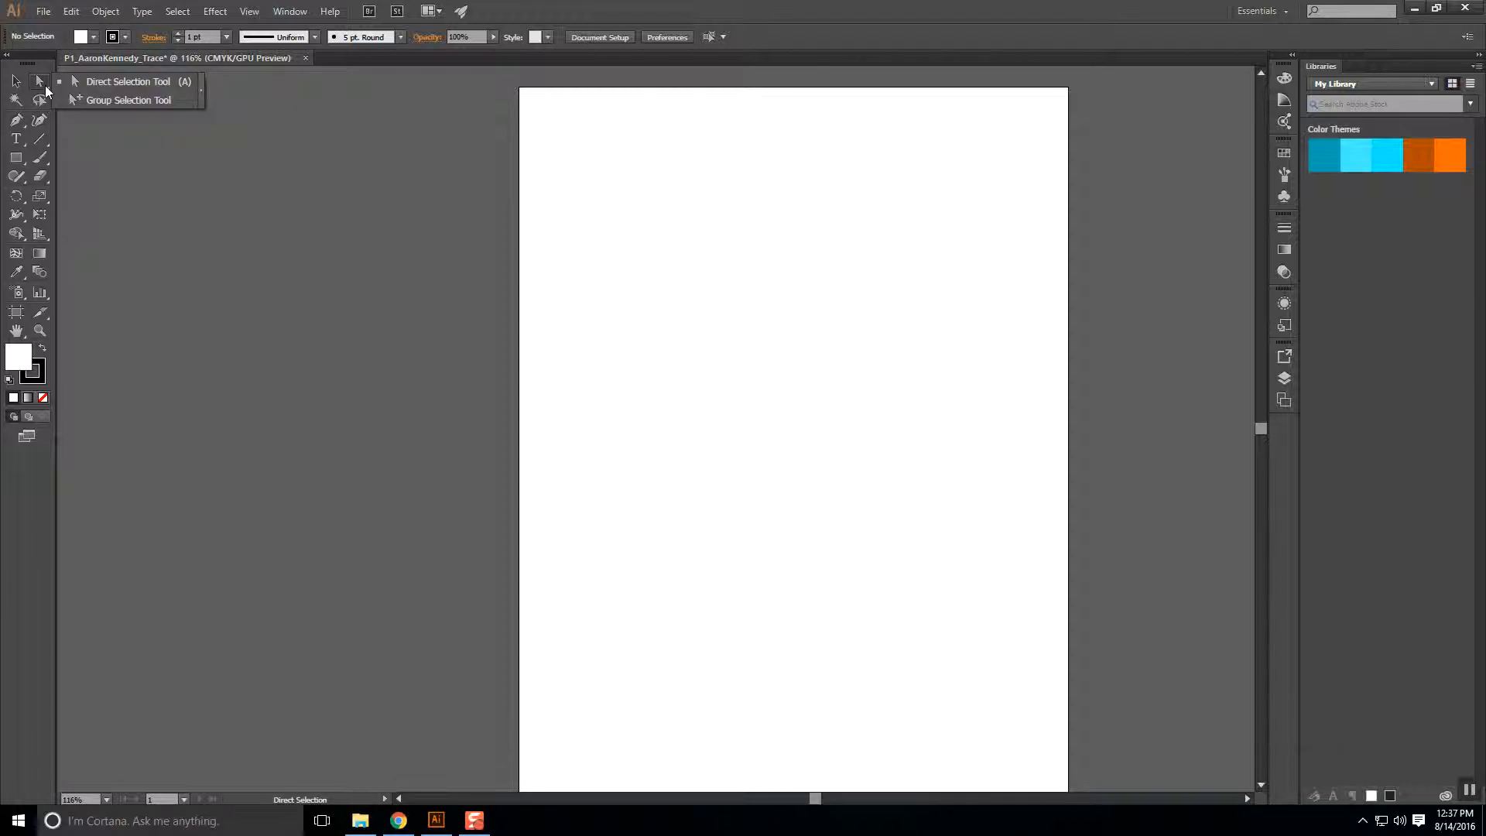
left_click(43, 141)
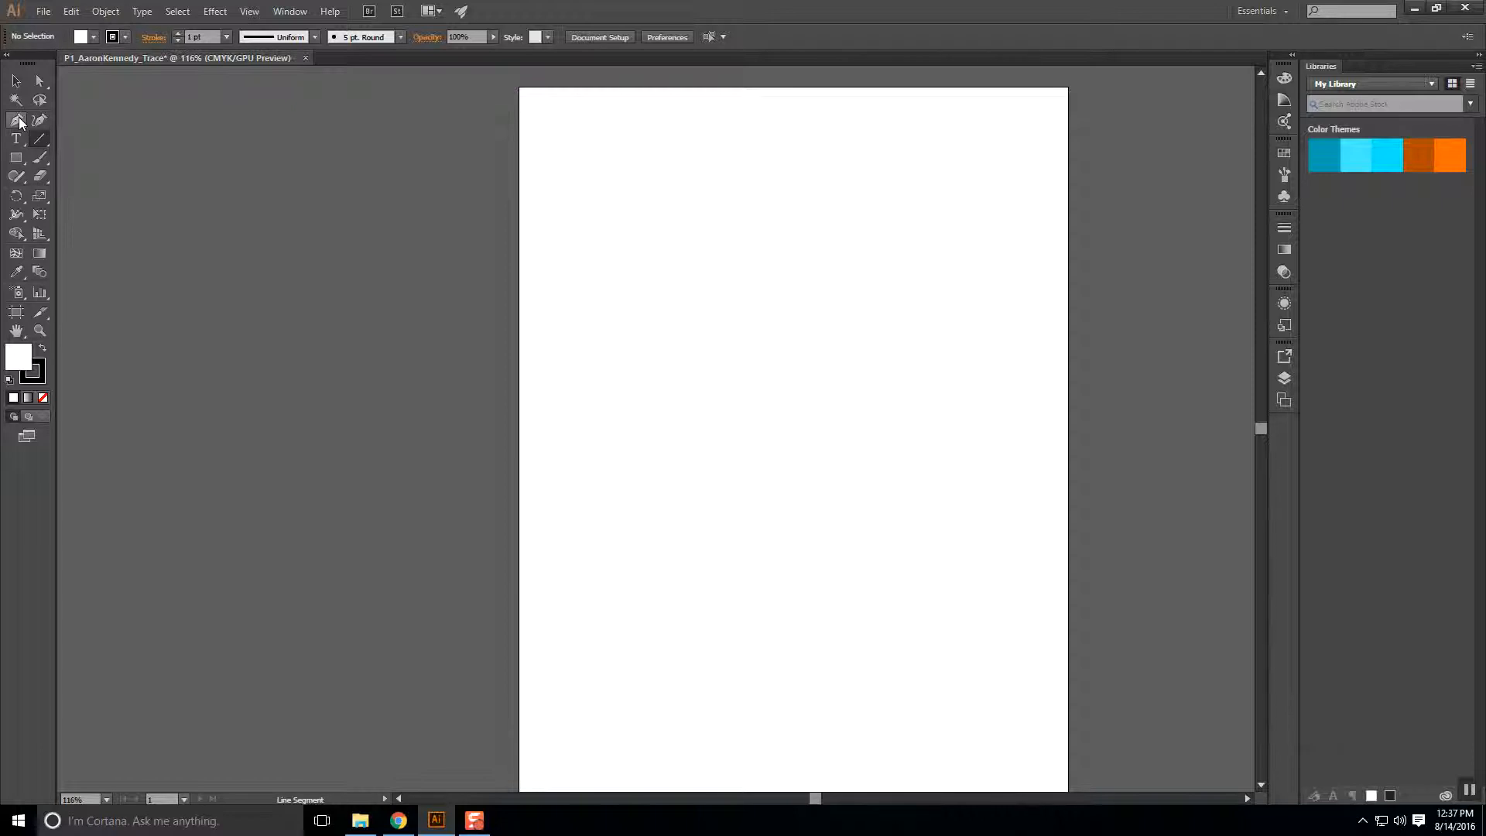
left_click(21, 121)
Make the fill active and bring up its Color Picker.
left_click(23, 358)
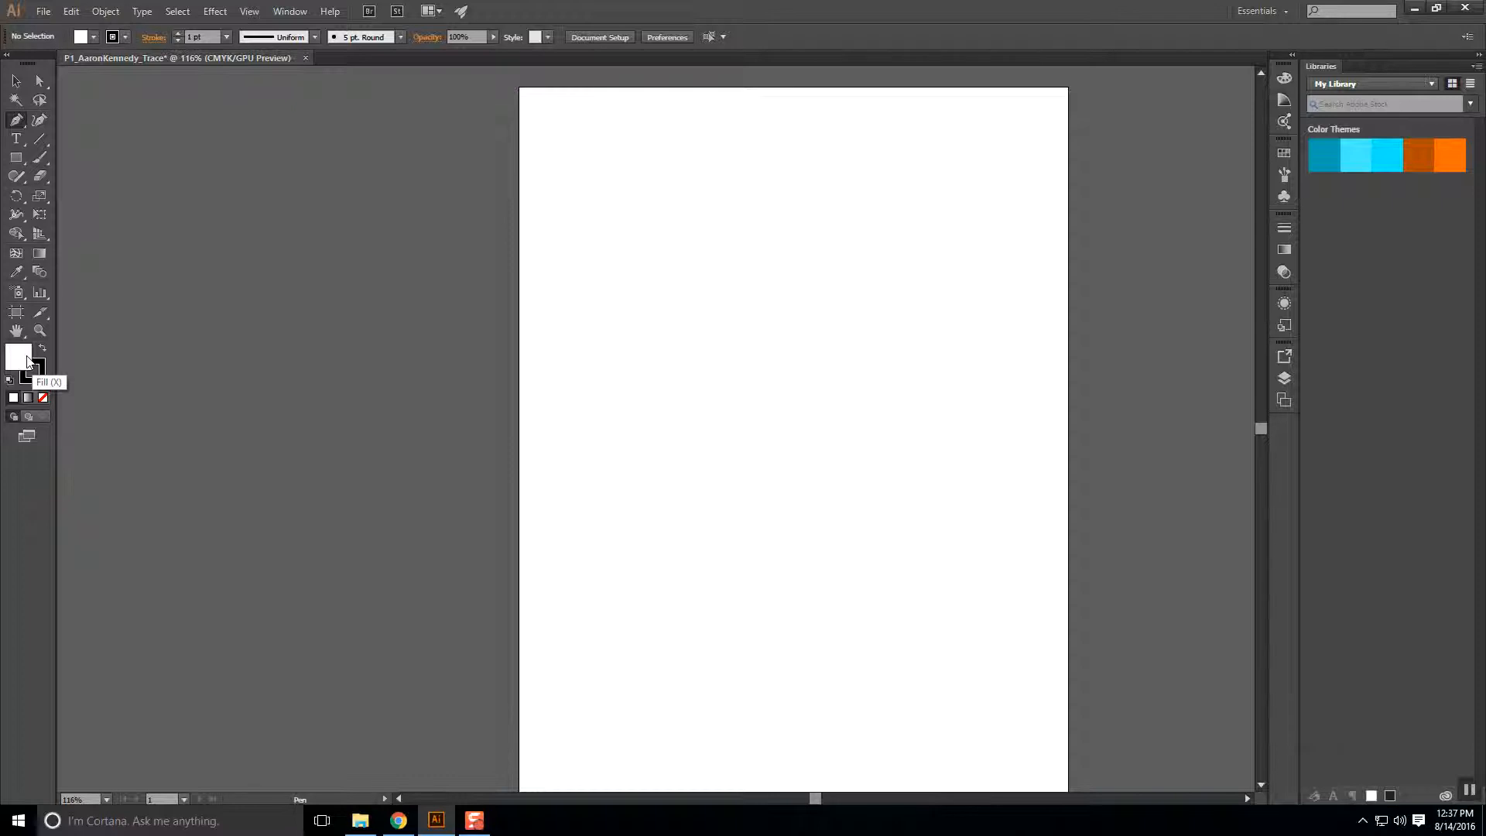
key("x")
double_click(25, 361)
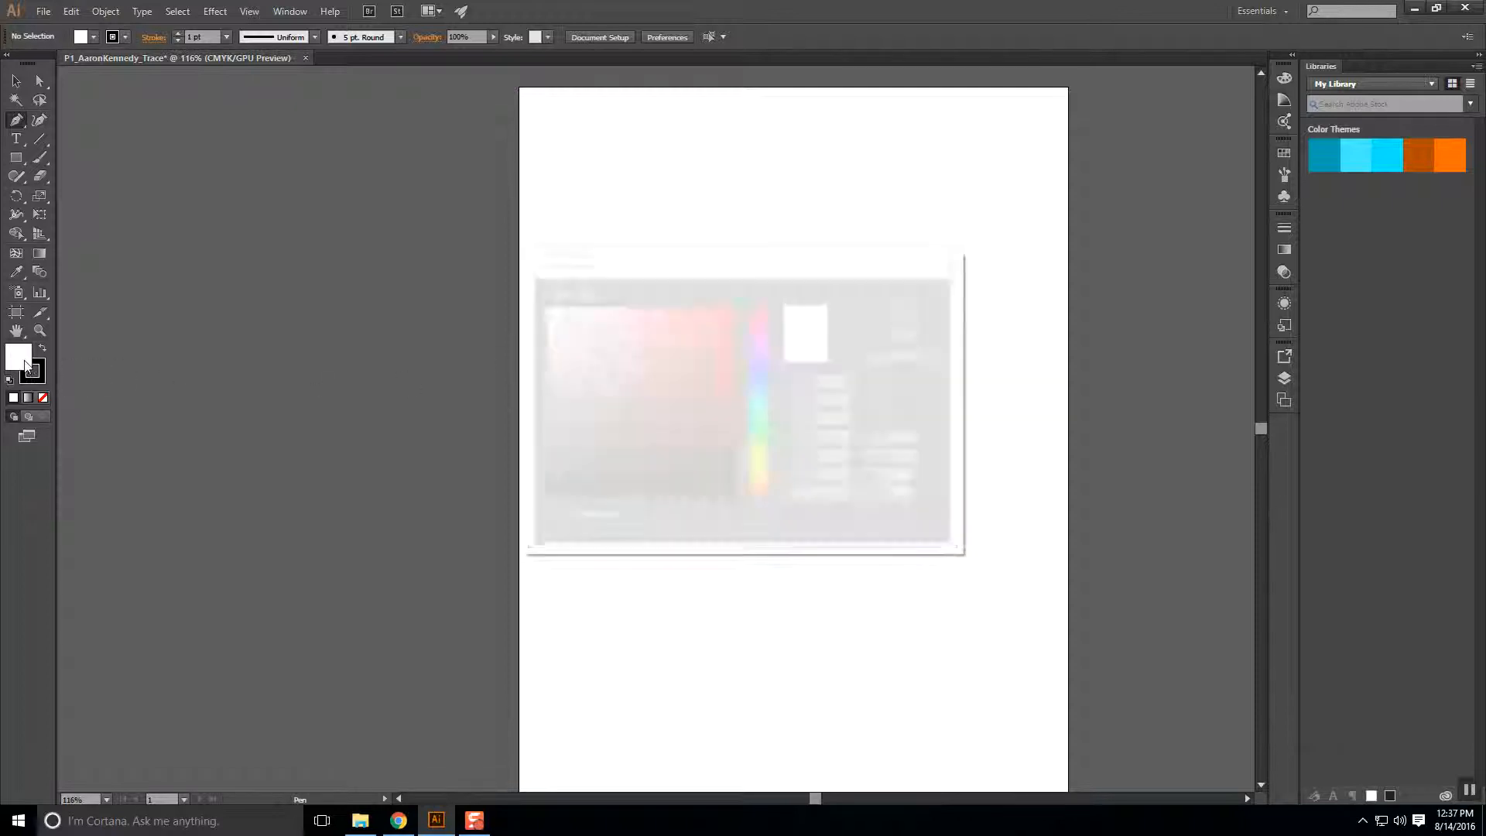
Set the fill to red D82A2A and pen the top-left, top-right and bottom-right corners.
left_click(699, 335)
left_click(908, 308)
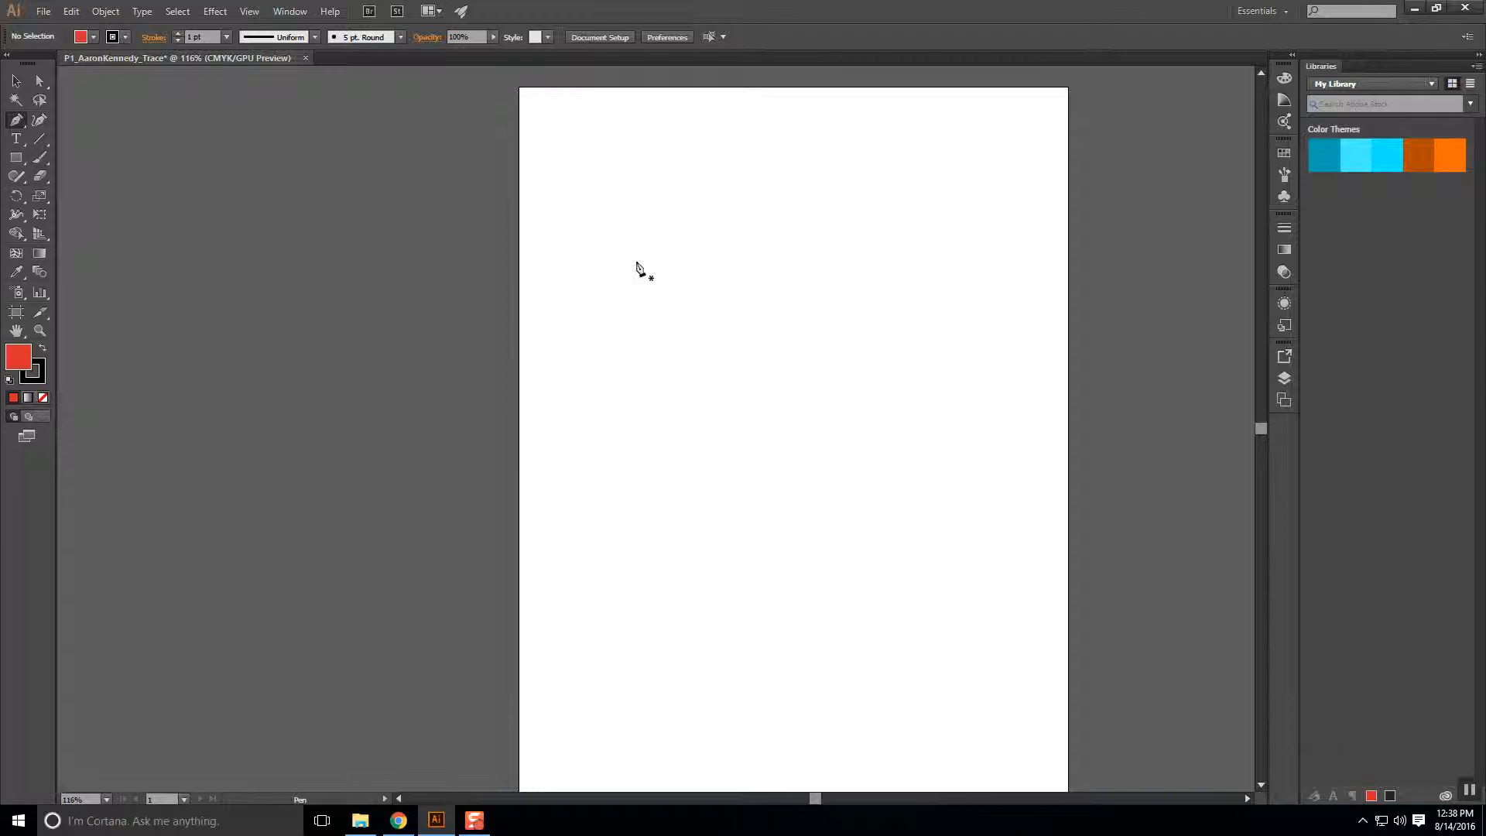
left_click(615, 208)
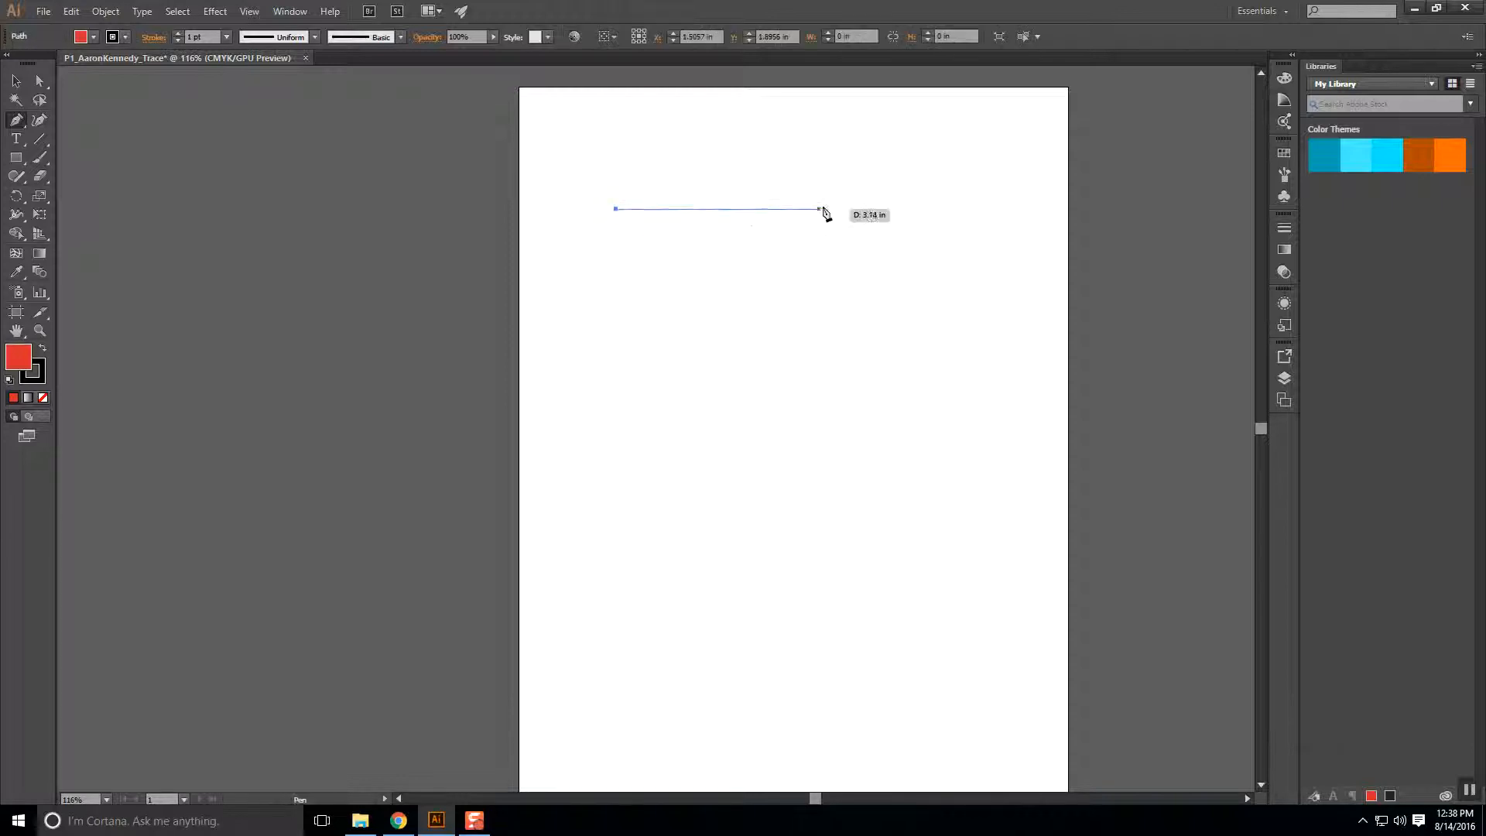
left_click(870, 209)
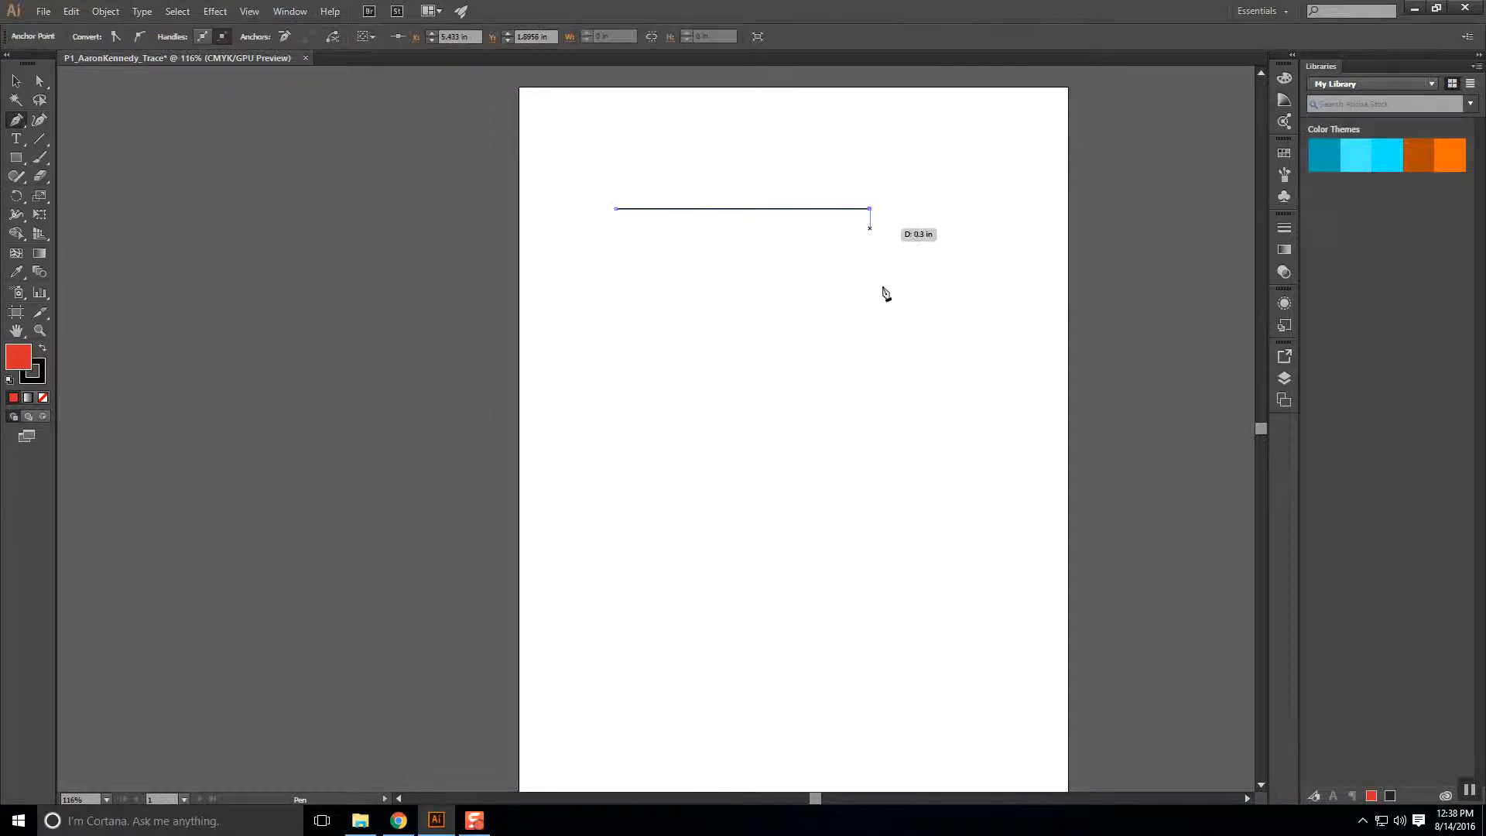
left_click(875, 379)
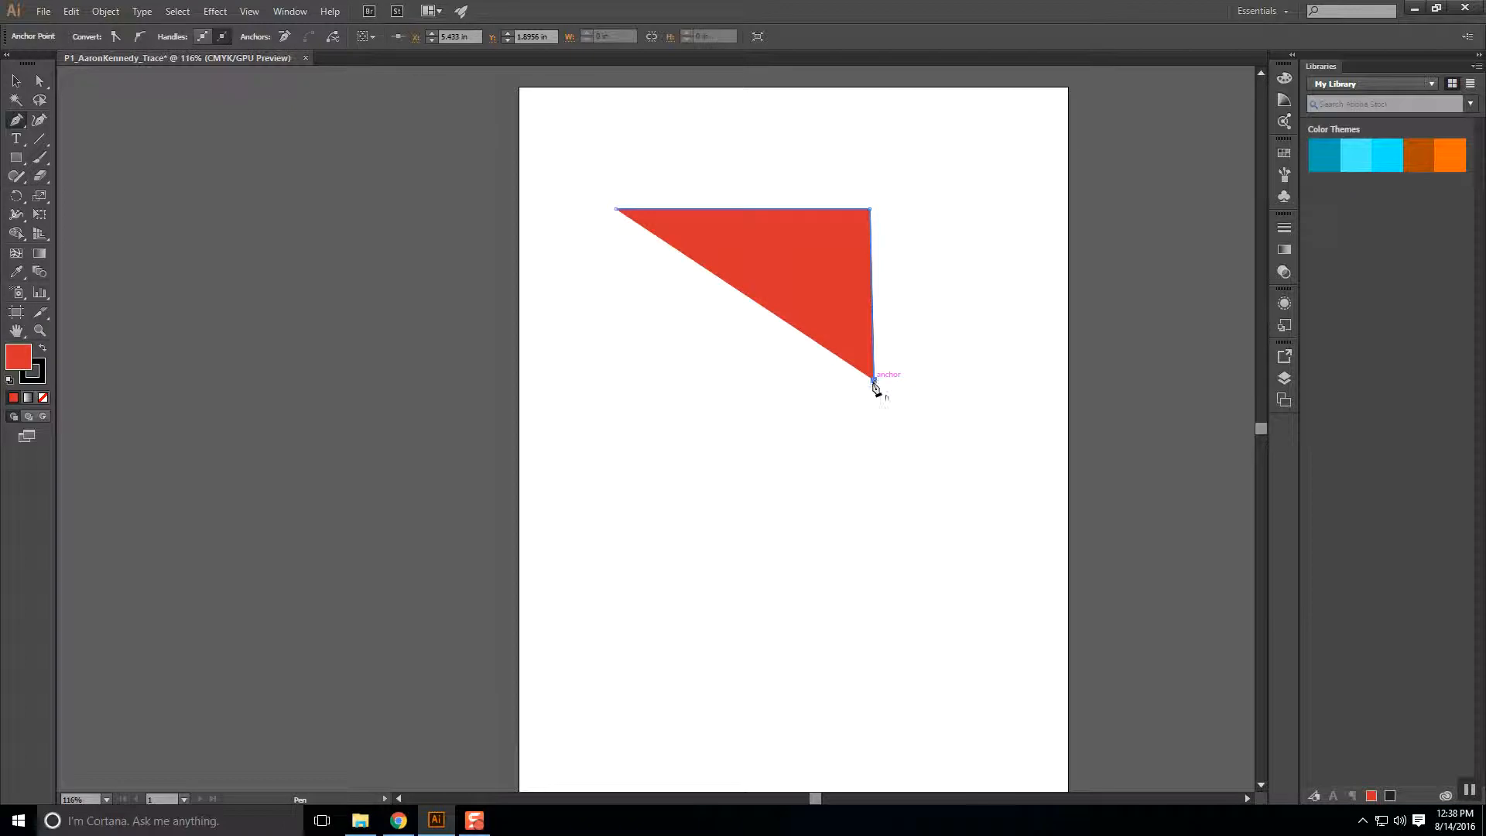
Add the notched left-side points, close the path on its start, and deselect.
left_click(691, 375)
left_click(590, 333)
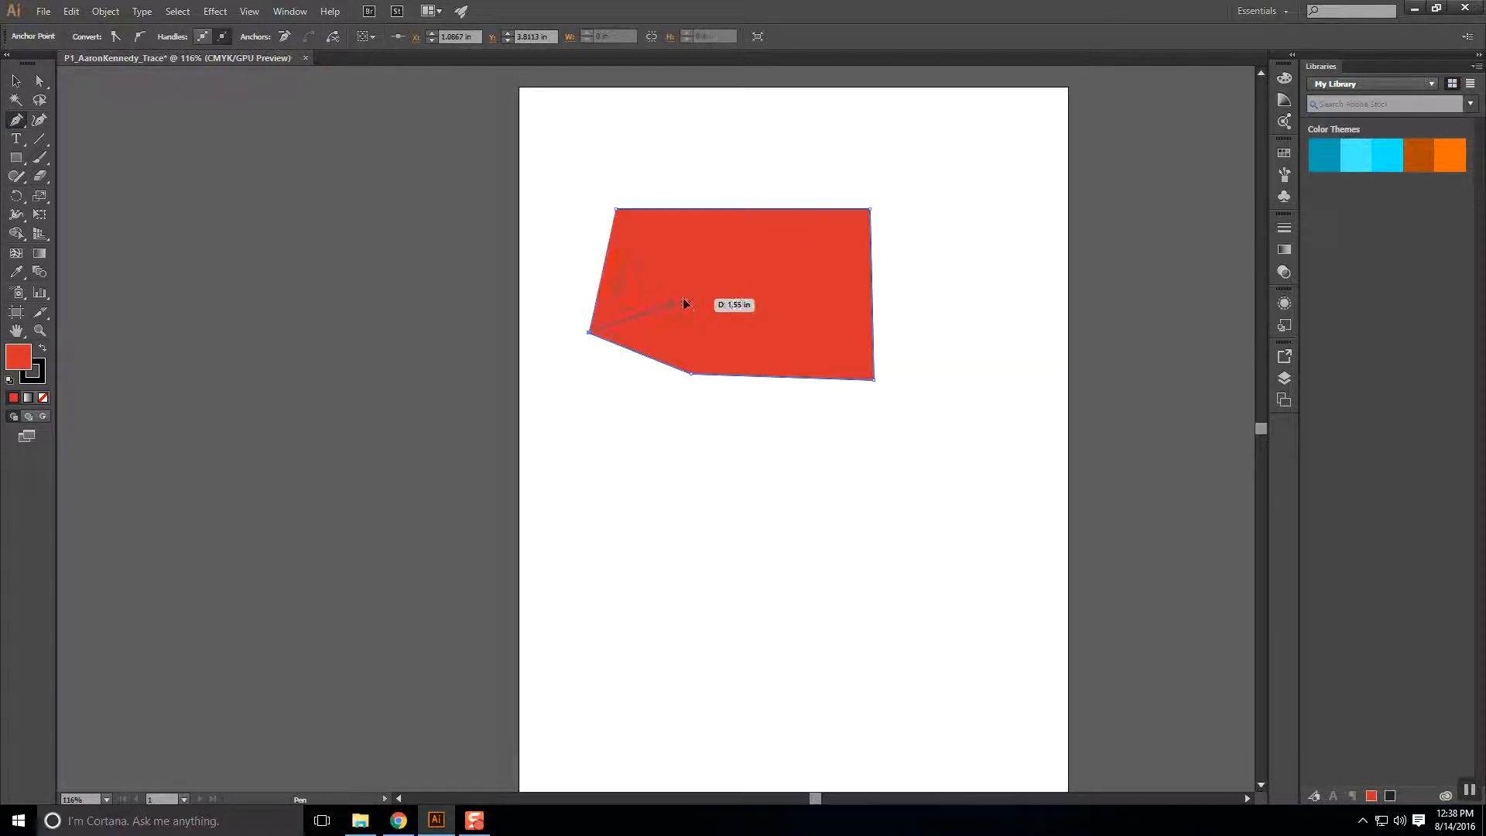
left_click(683, 298)
left_click(774, 252)
left_click(623, 235)
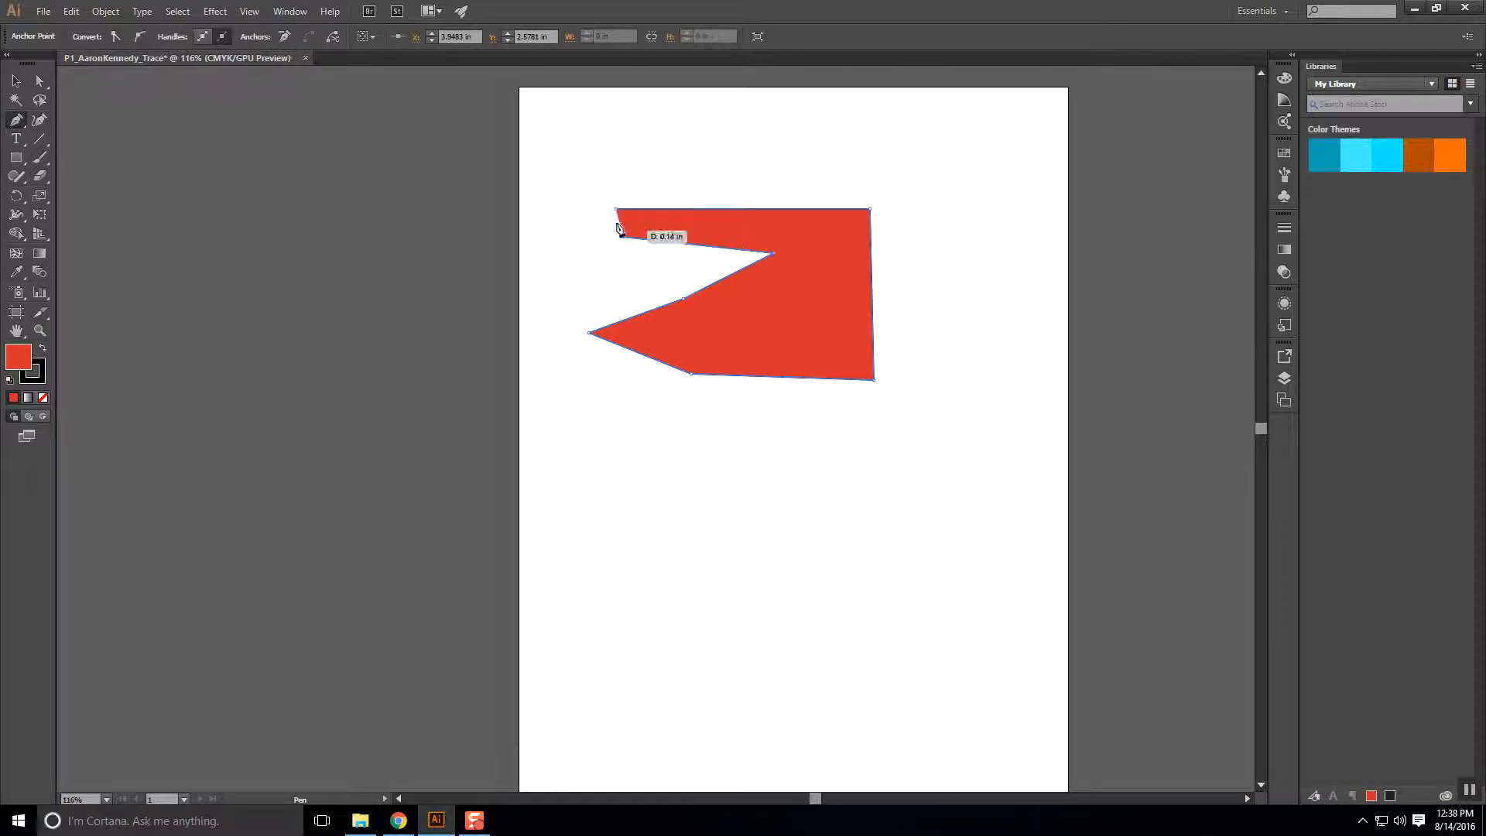
left_click(617, 210)
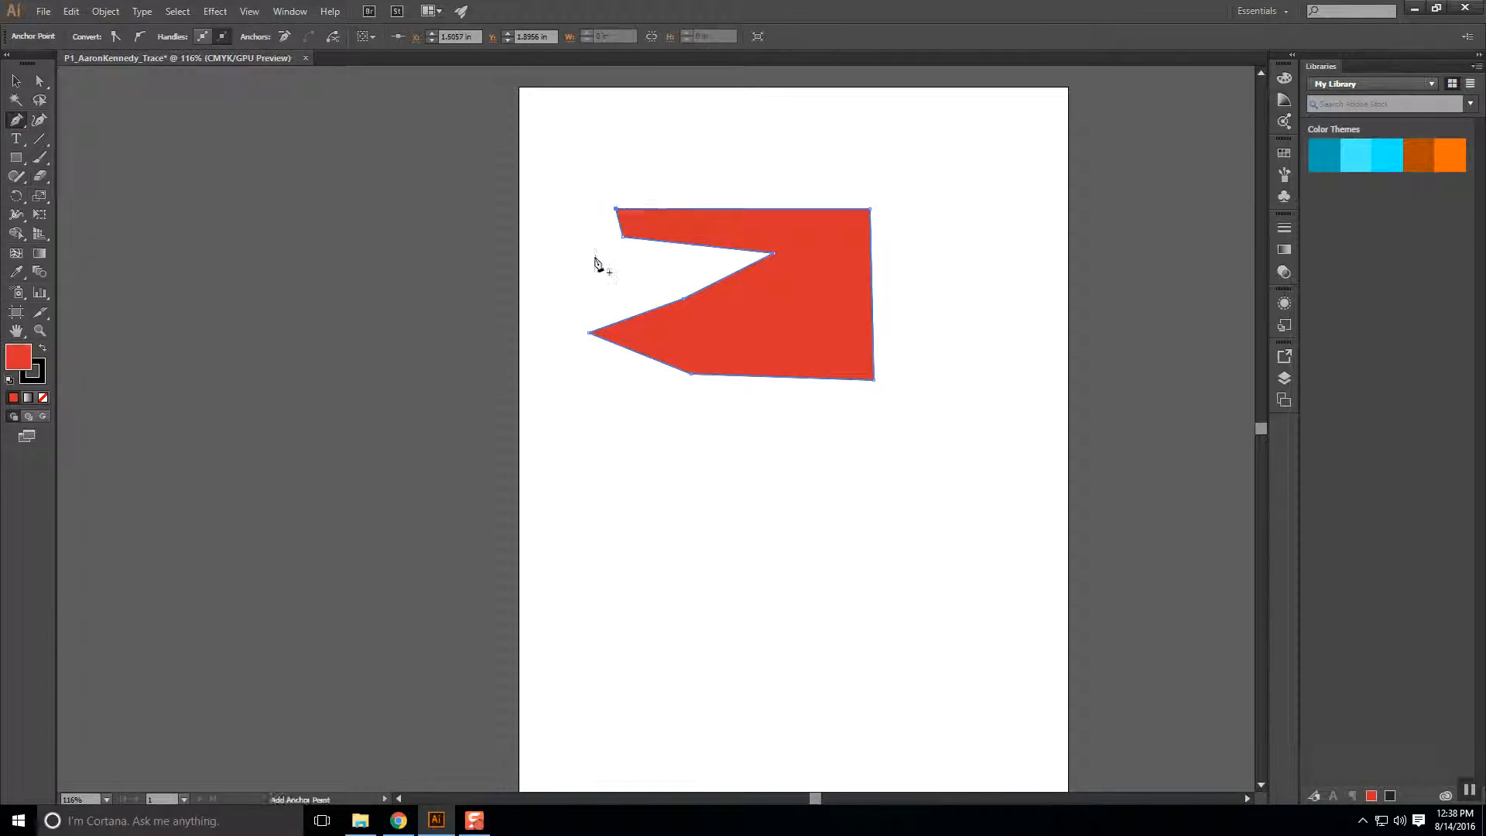
left_click(16, 80)
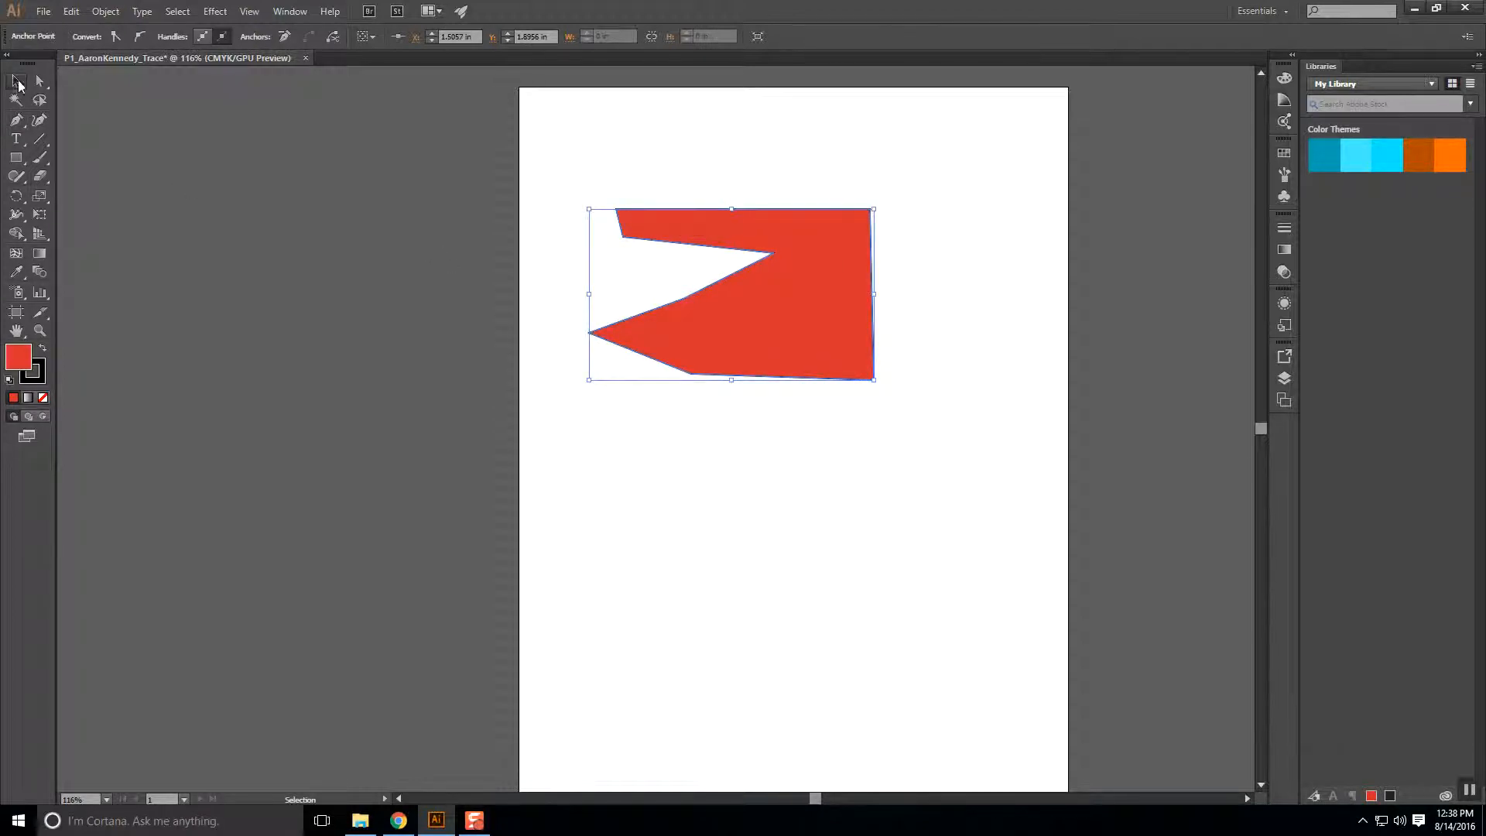
left_click(839, 424)
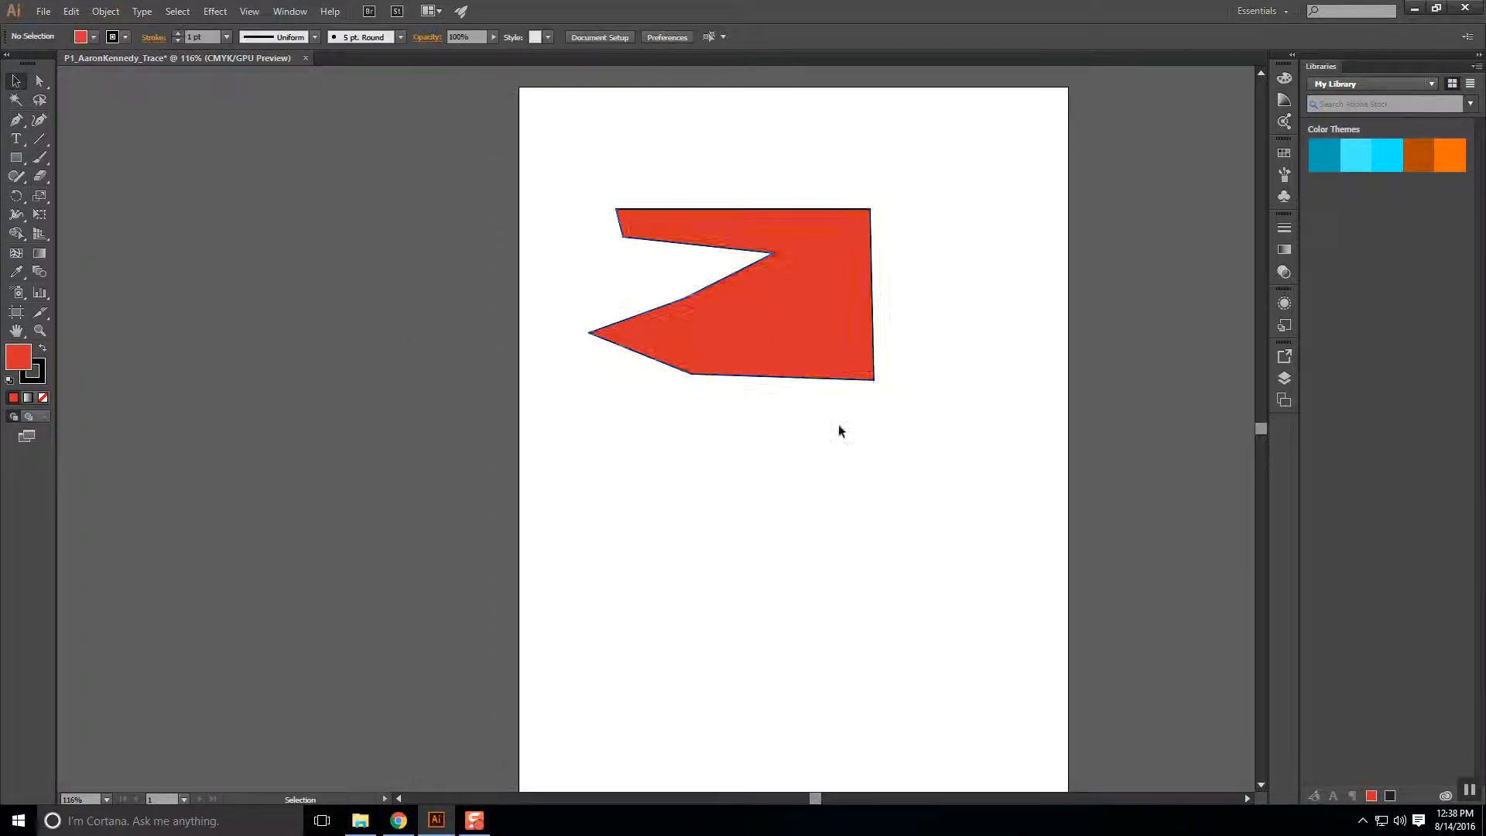
Raise the red shape's stroke weight to 11 pt.
left_click(806, 331)
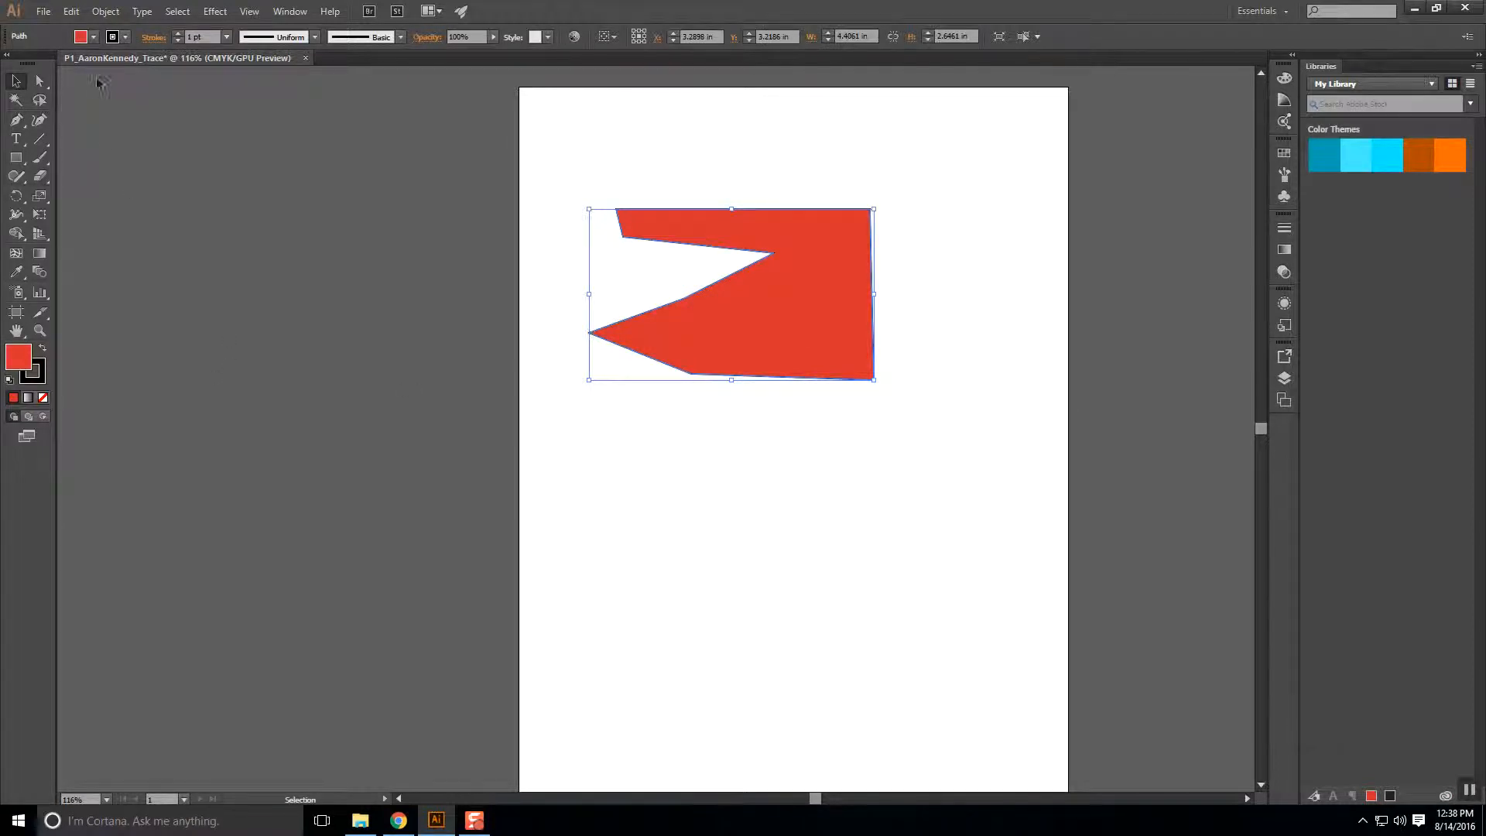
left_click(847, 518)
left_click(782, 324)
left_click(178, 33)
left_click(180, 34)
left_click(178, 33)
left_click(178, 33)
left_click(178, 33)
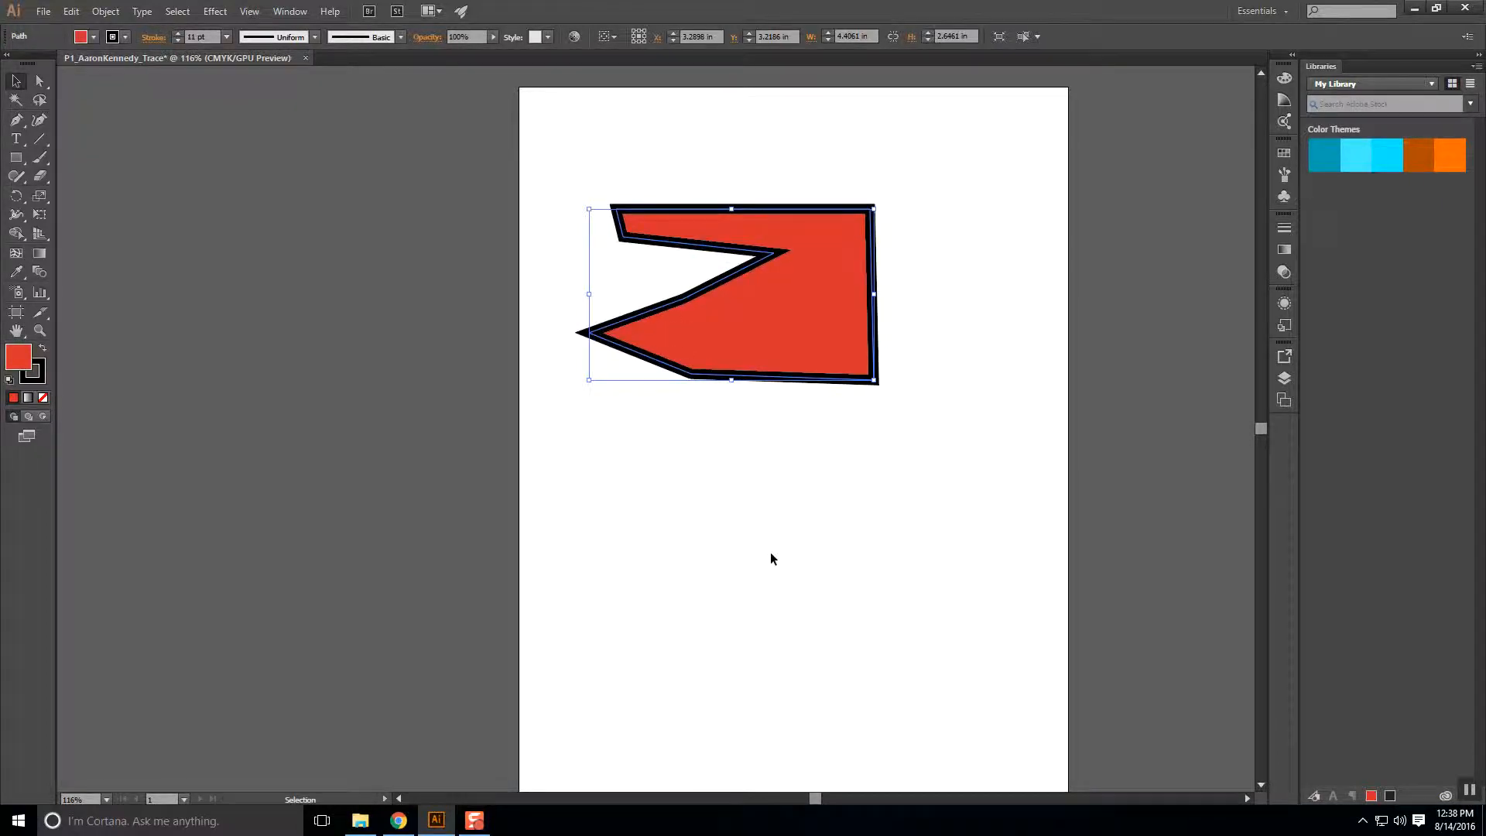
left_click(770, 551)
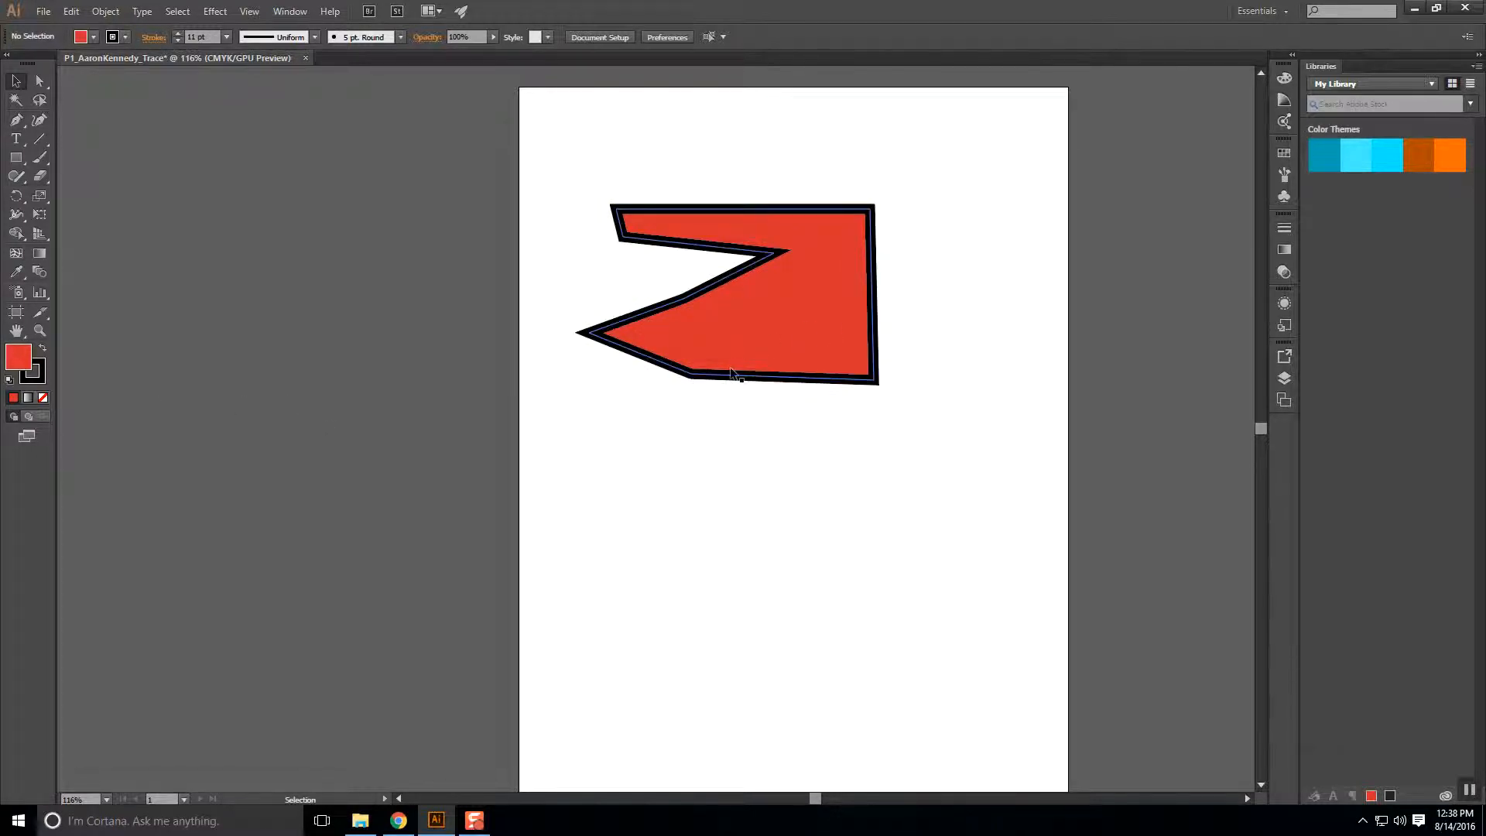
Drag the red shape slightly up and to the left, then deselect.
left_click(772, 316)
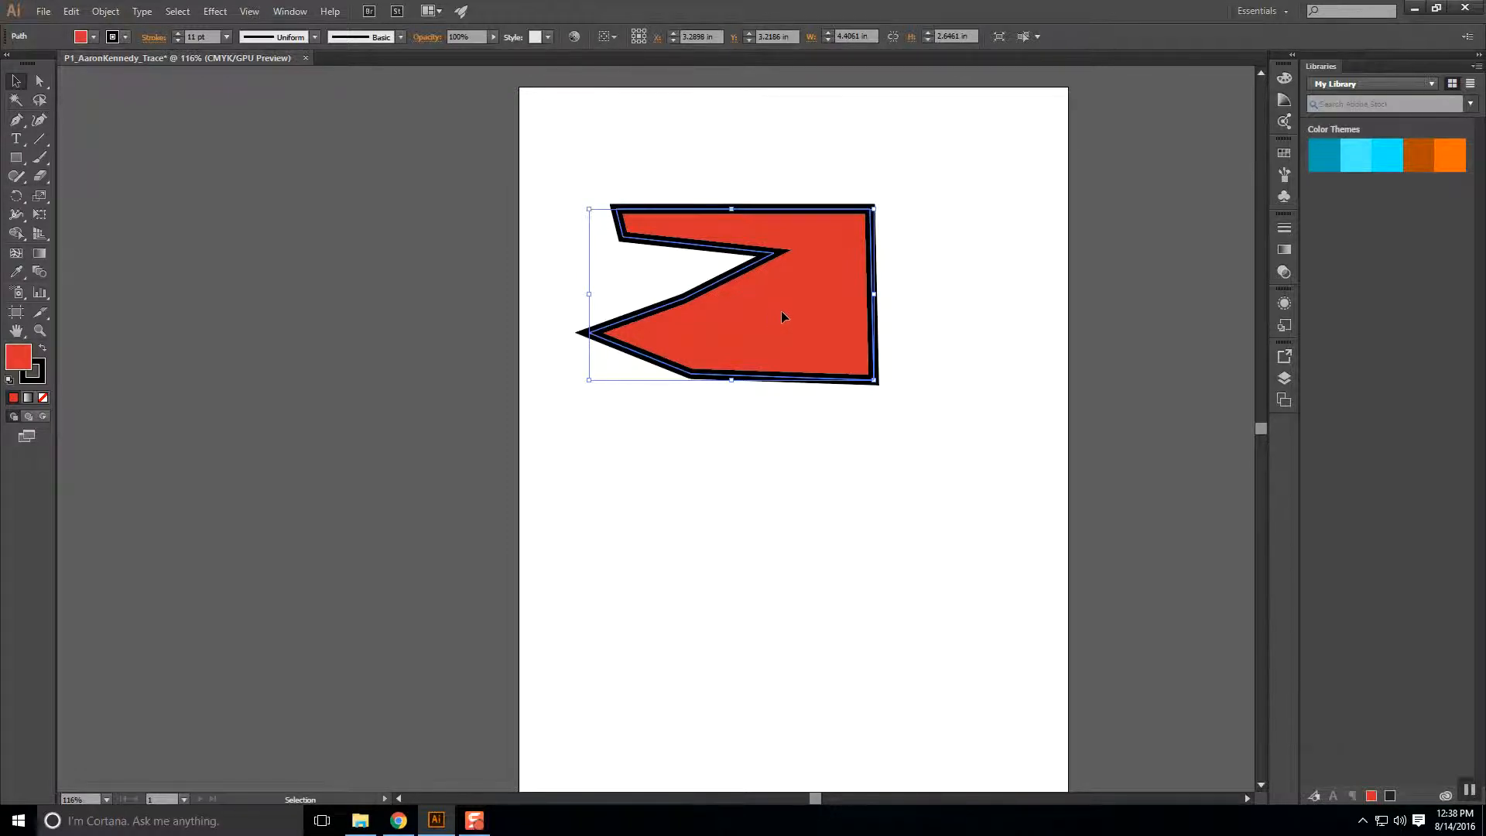
left_click_drag(736, 305, 723, 248)
left_click(670, 466)
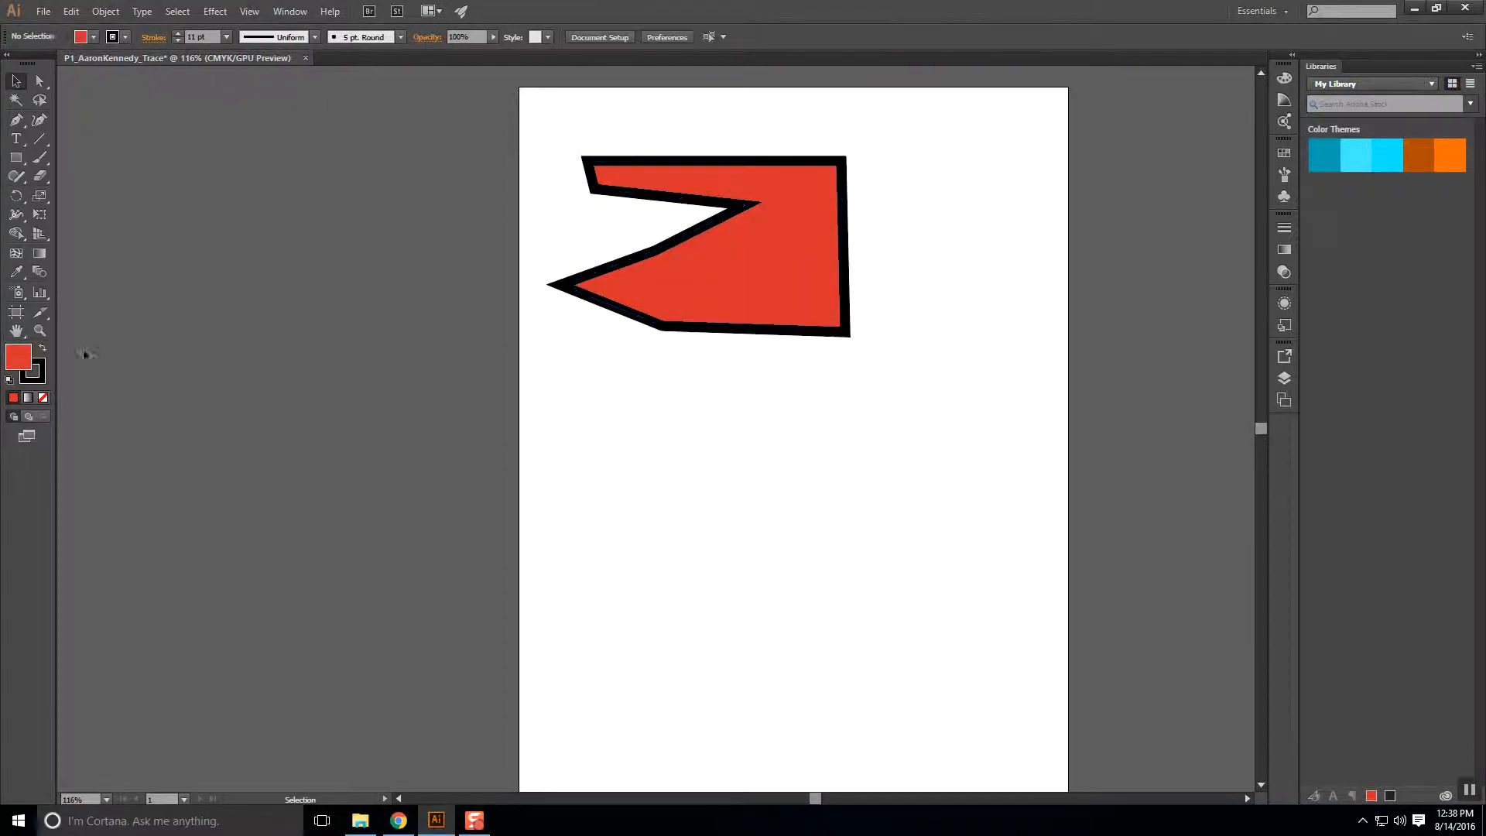
Set the fill to dark blue and the stroke to dusty pink.
double_click(25, 362)
left_click(705, 403)
left_click(754, 365)
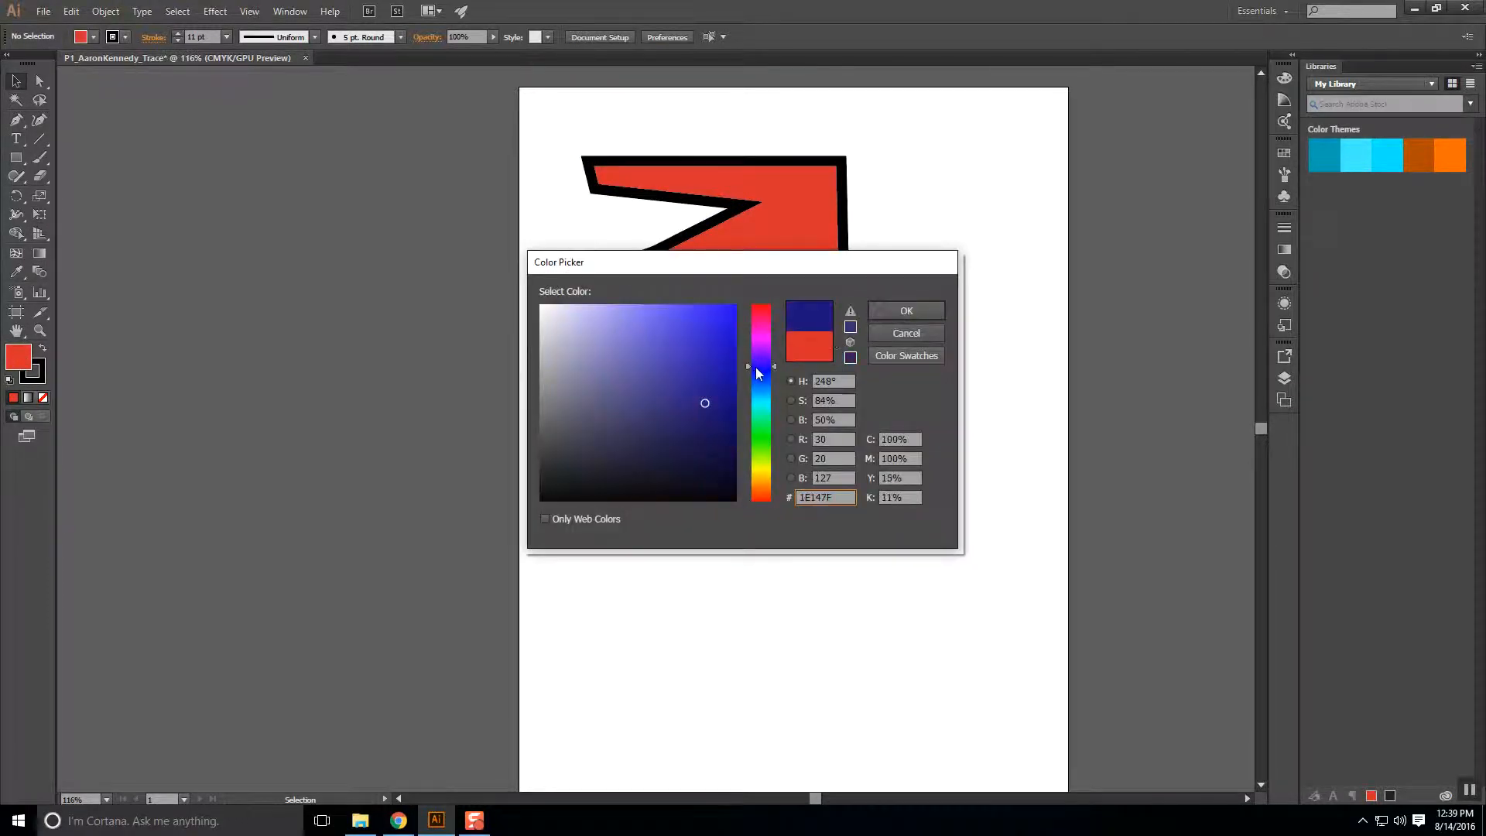
left_click(914, 308)
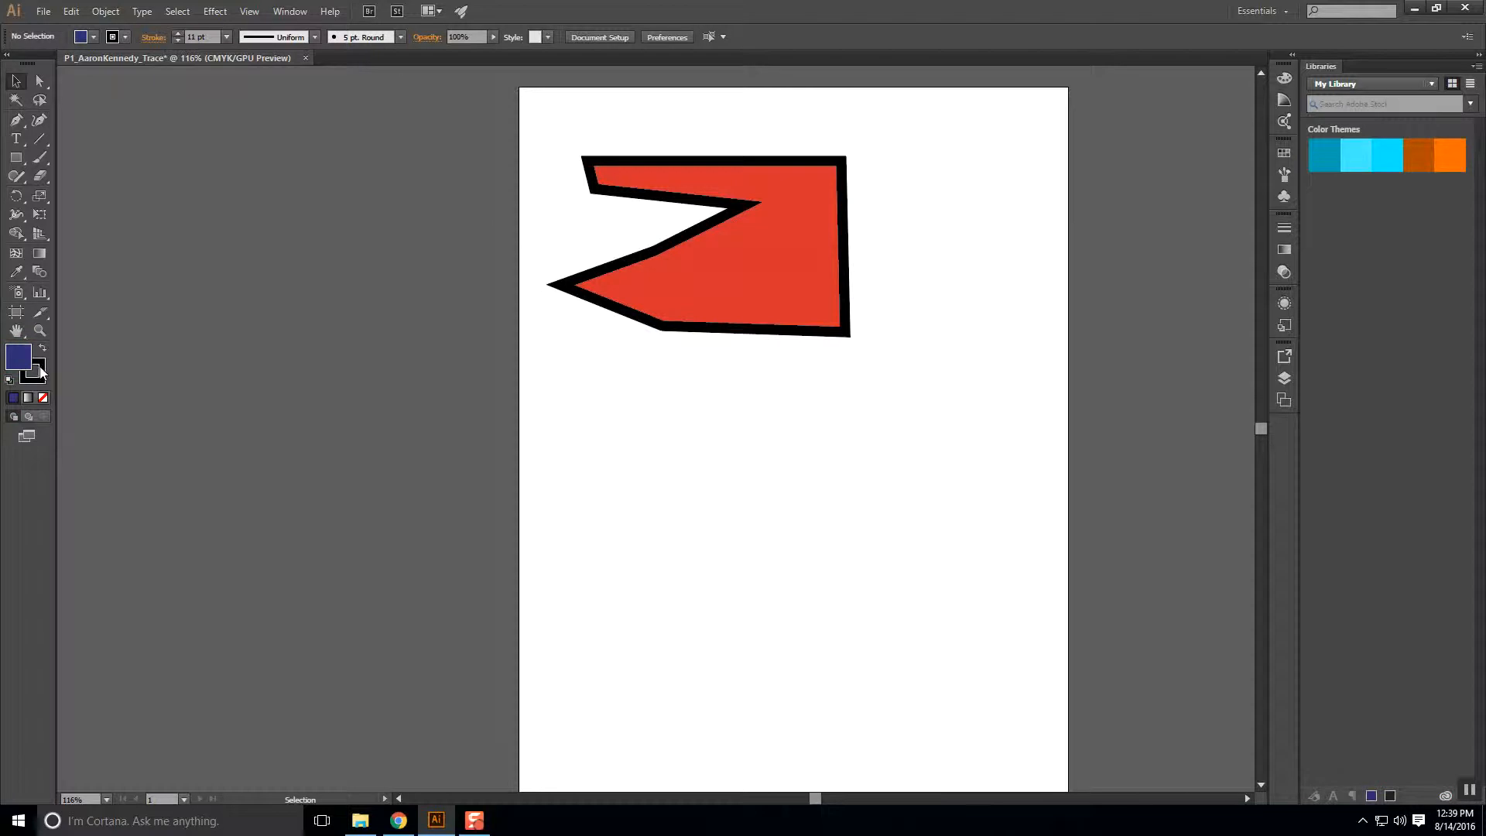
double_click(41, 373)
left_click(617, 360)
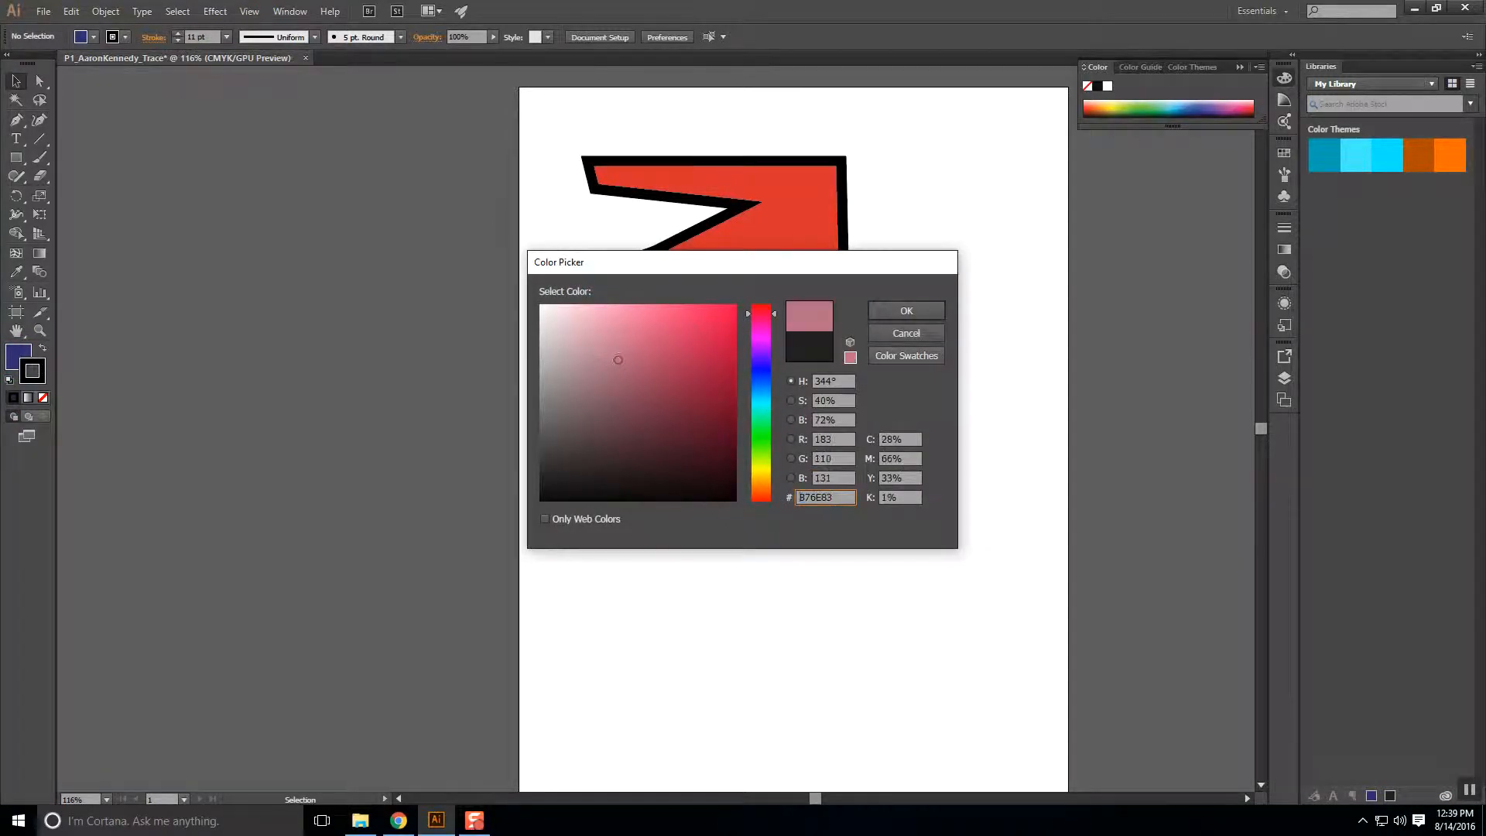
left_click(919, 308)
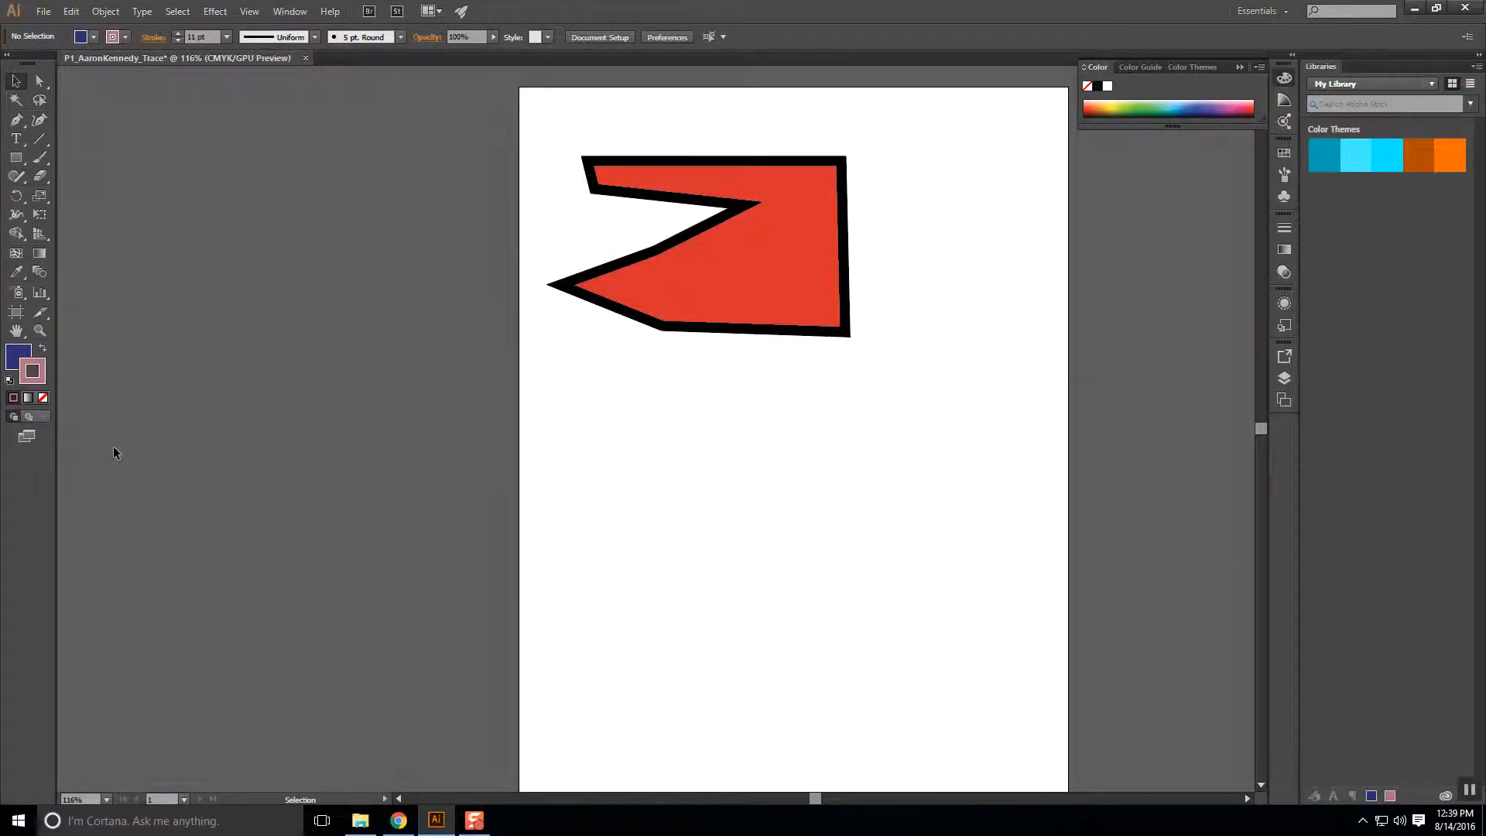
Pen a closed six-point arrow shape over the red shape's lower left, then deselect.
left_click(16, 120)
left_click(608, 355)
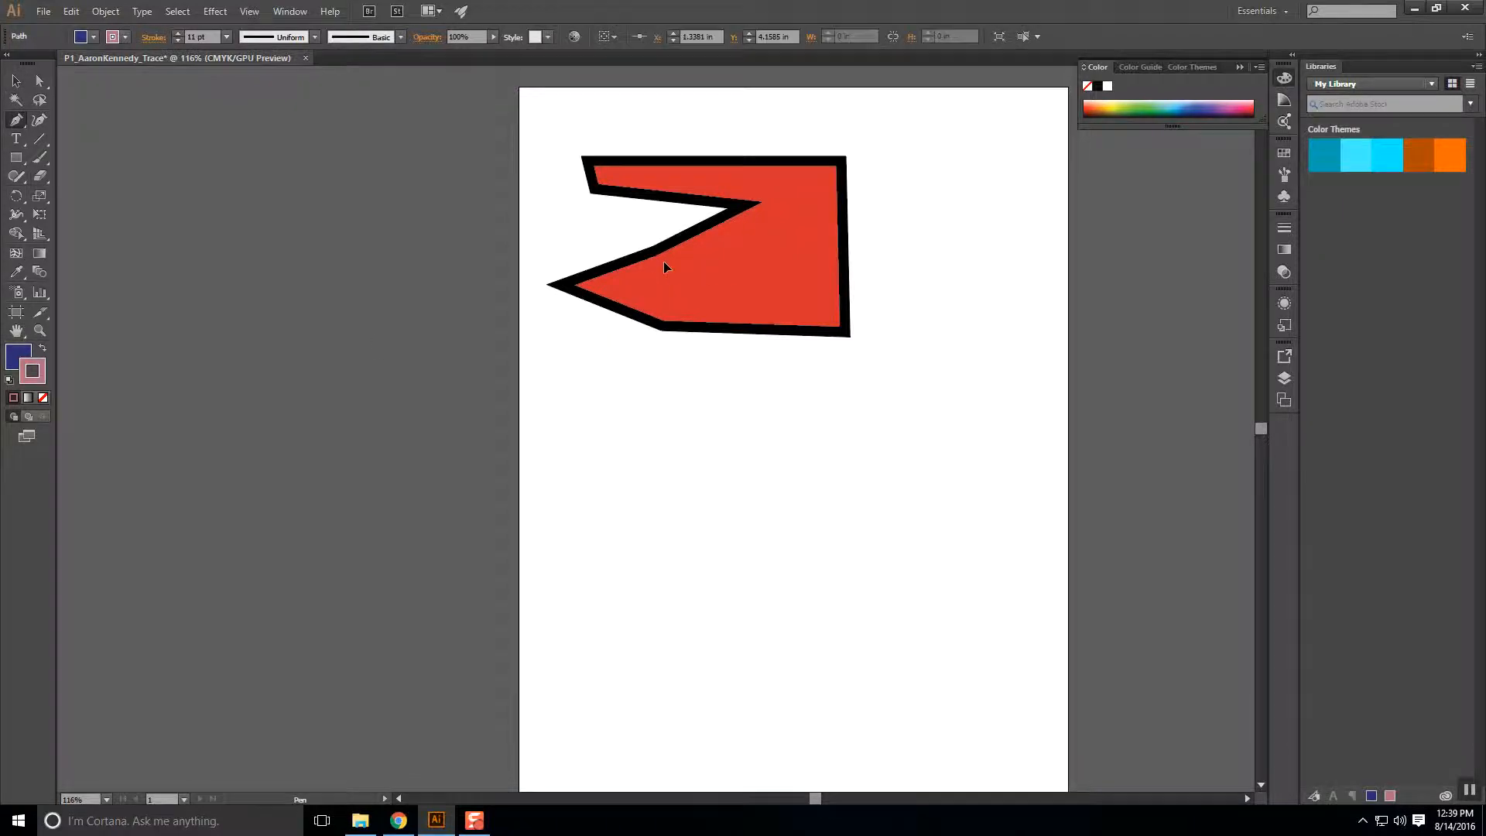
left_click(666, 263)
left_click(794, 422)
left_click(702, 504)
left_click(689, 333)
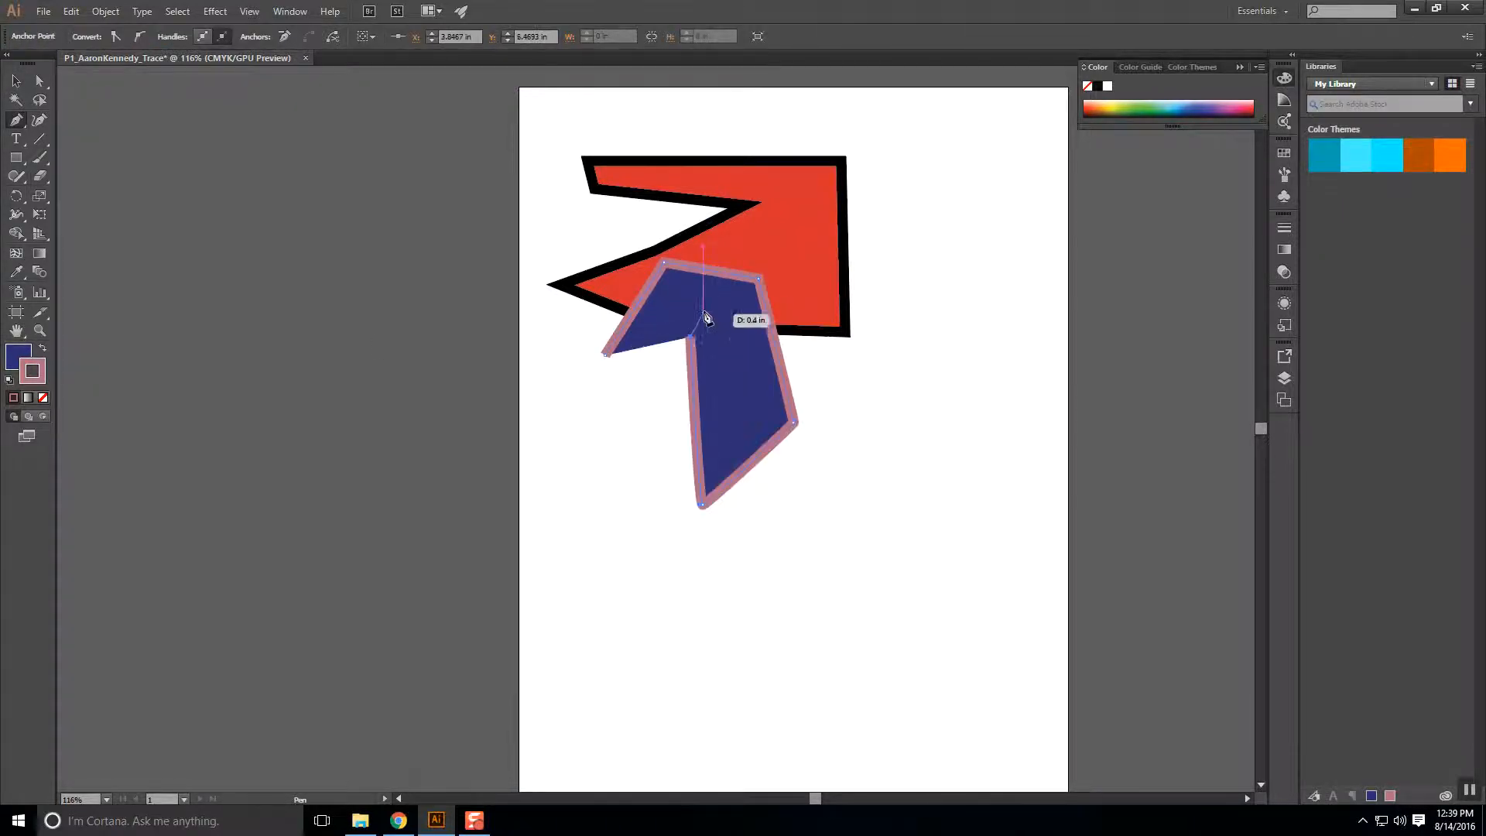
left_click(702, 310)
left_click(607, 354)
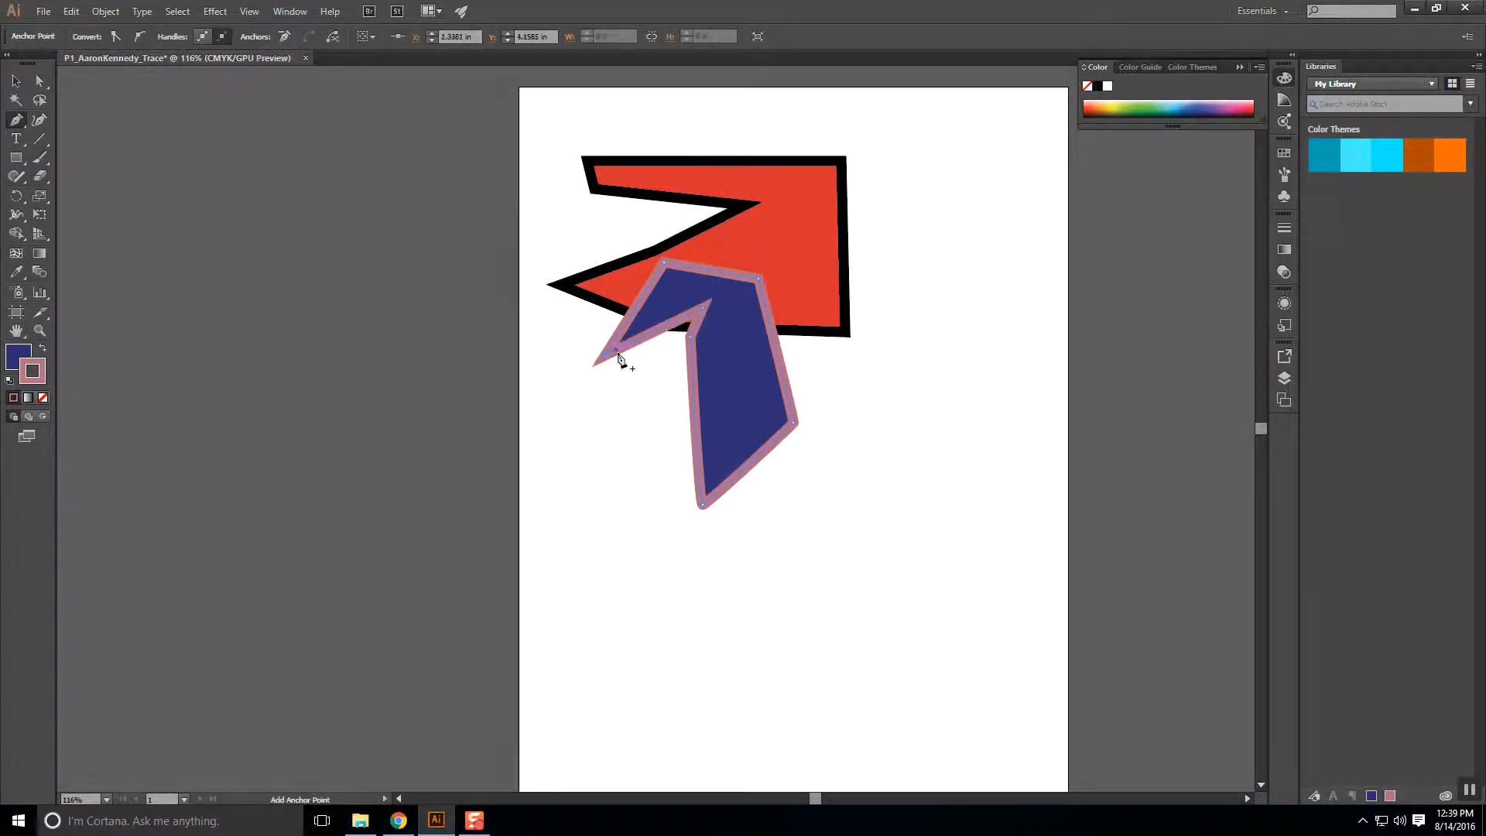
left_click(16, 80)
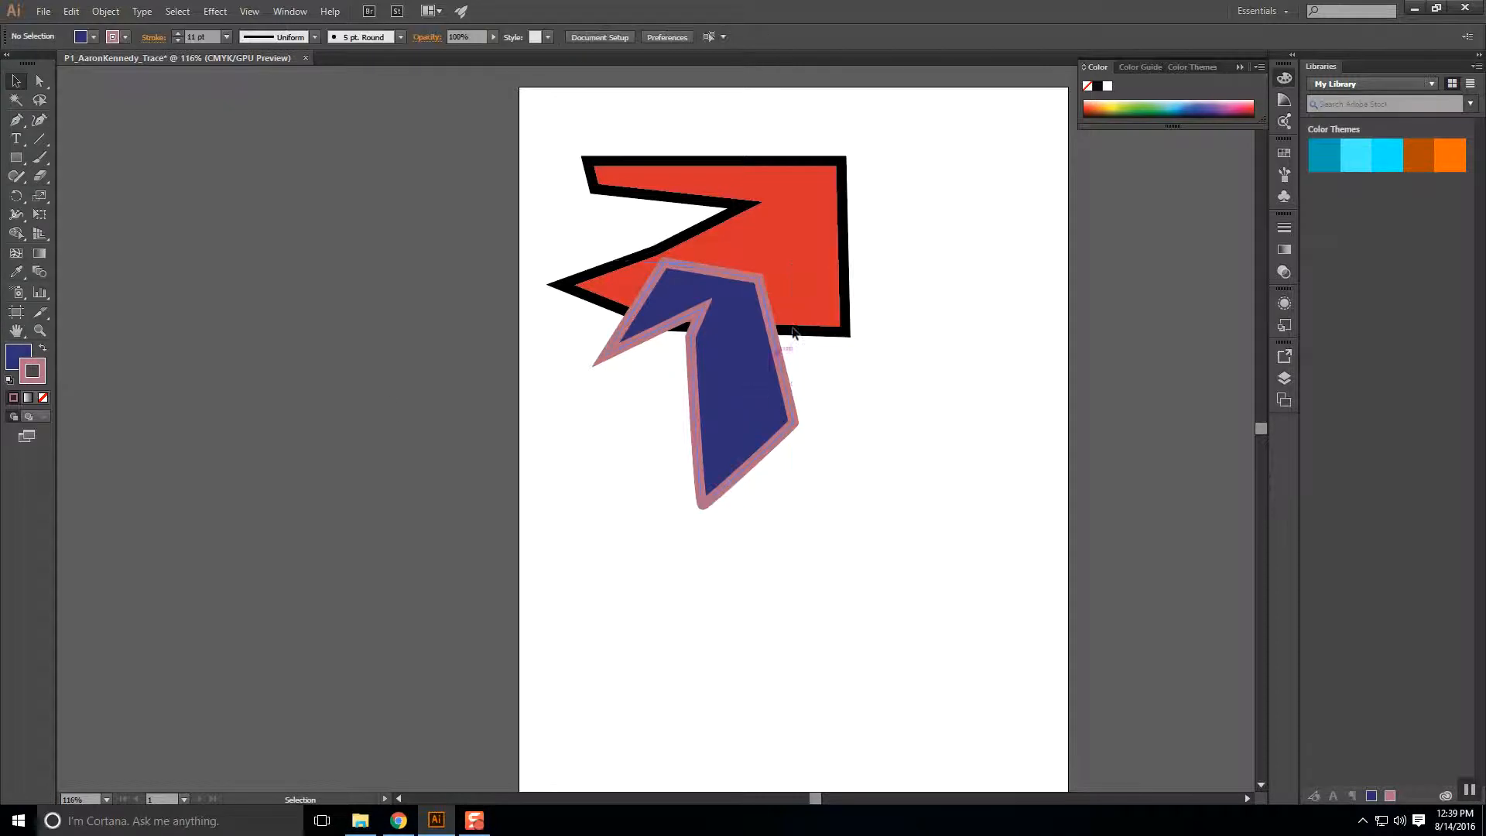
left_click(809, 281)
left_click(985, 486)
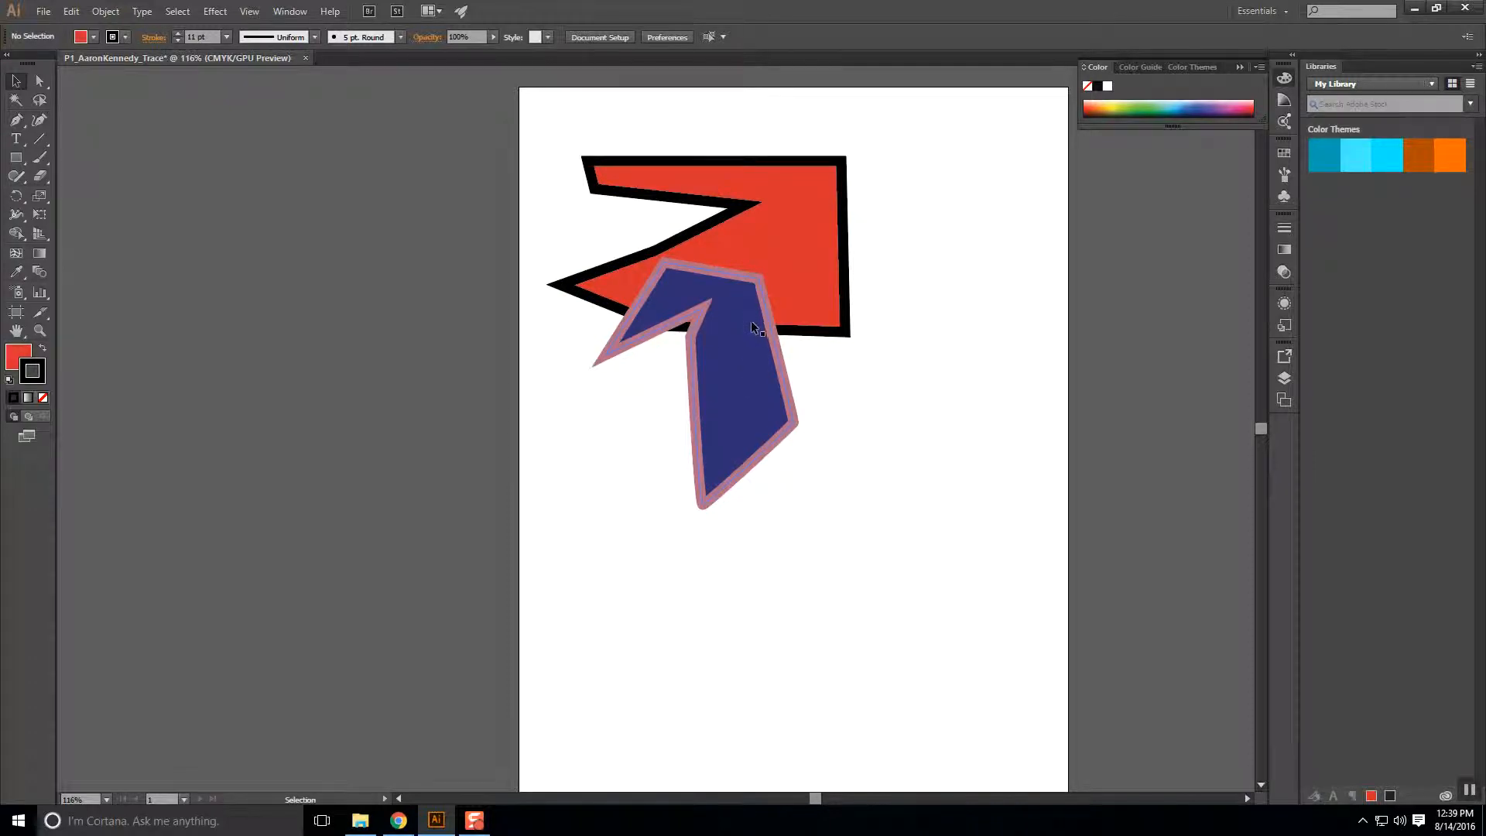
Drag the blue arrow and the red shape to the right.
left_click(771, 383)
left_click_drag(726, 350, 983, 379)
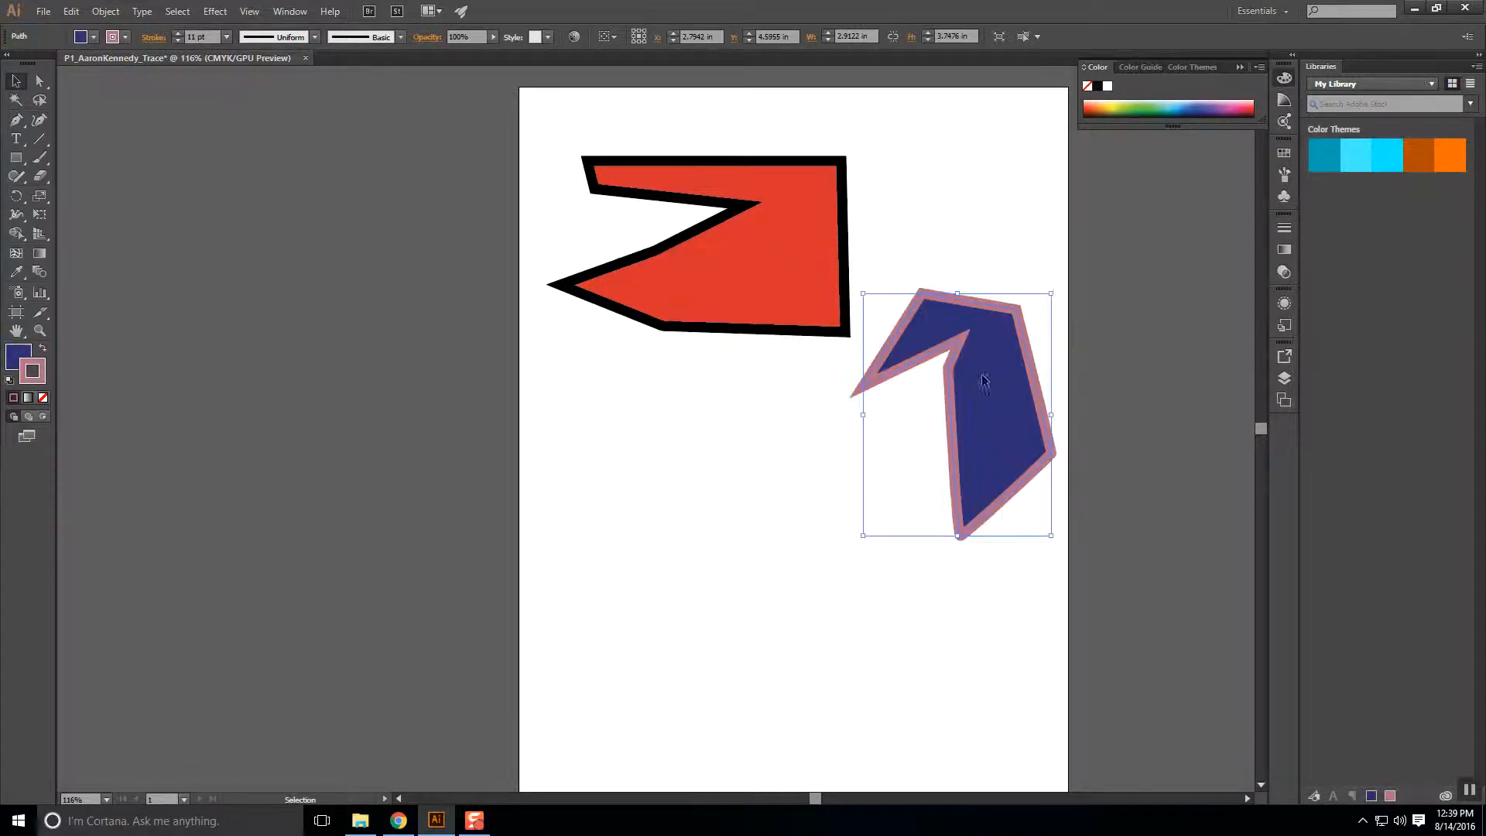
left_click_drag(742, 276, 915, 383)
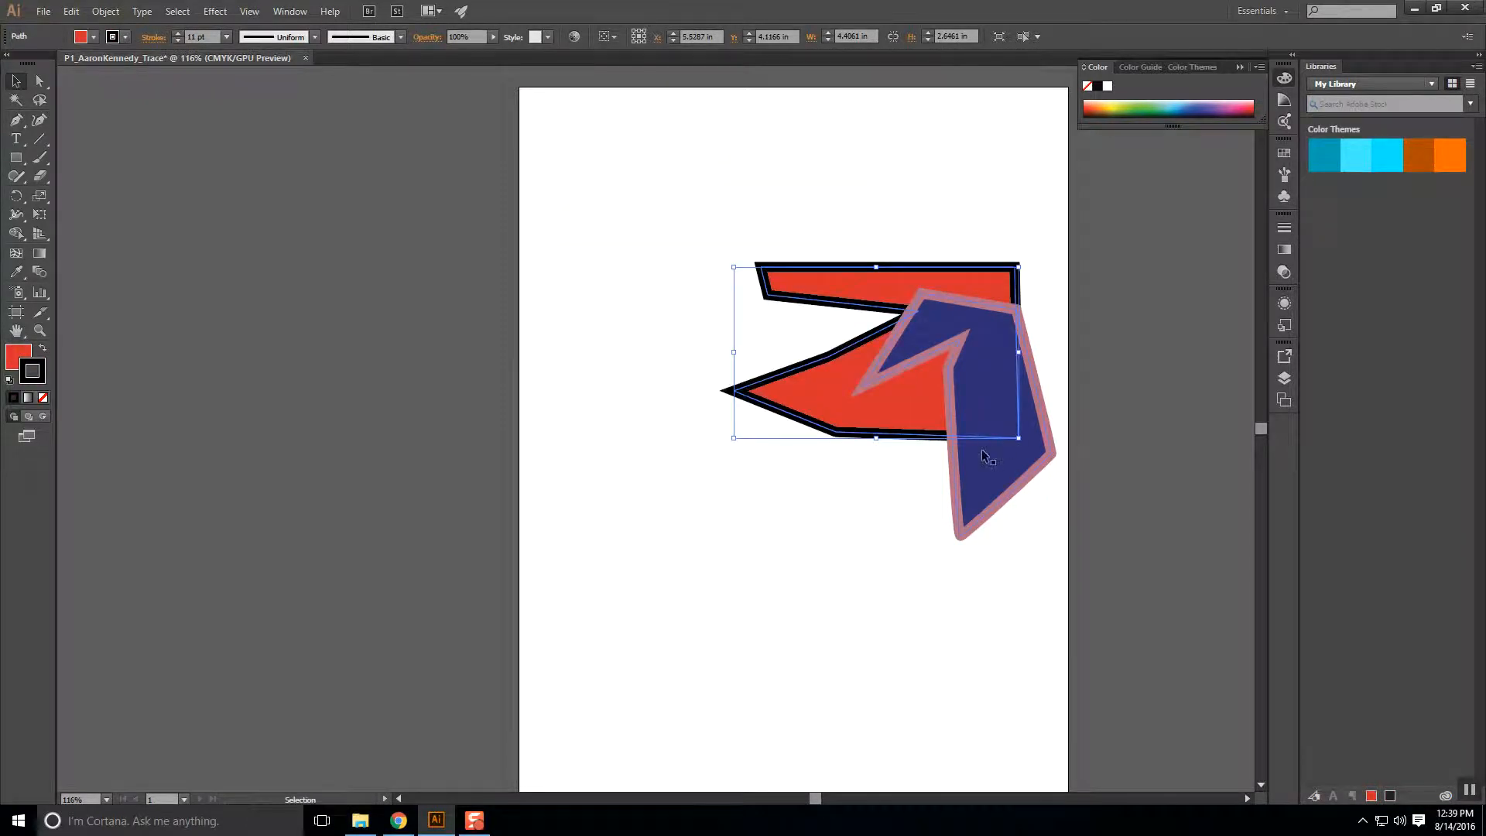
left_click(830, 479)
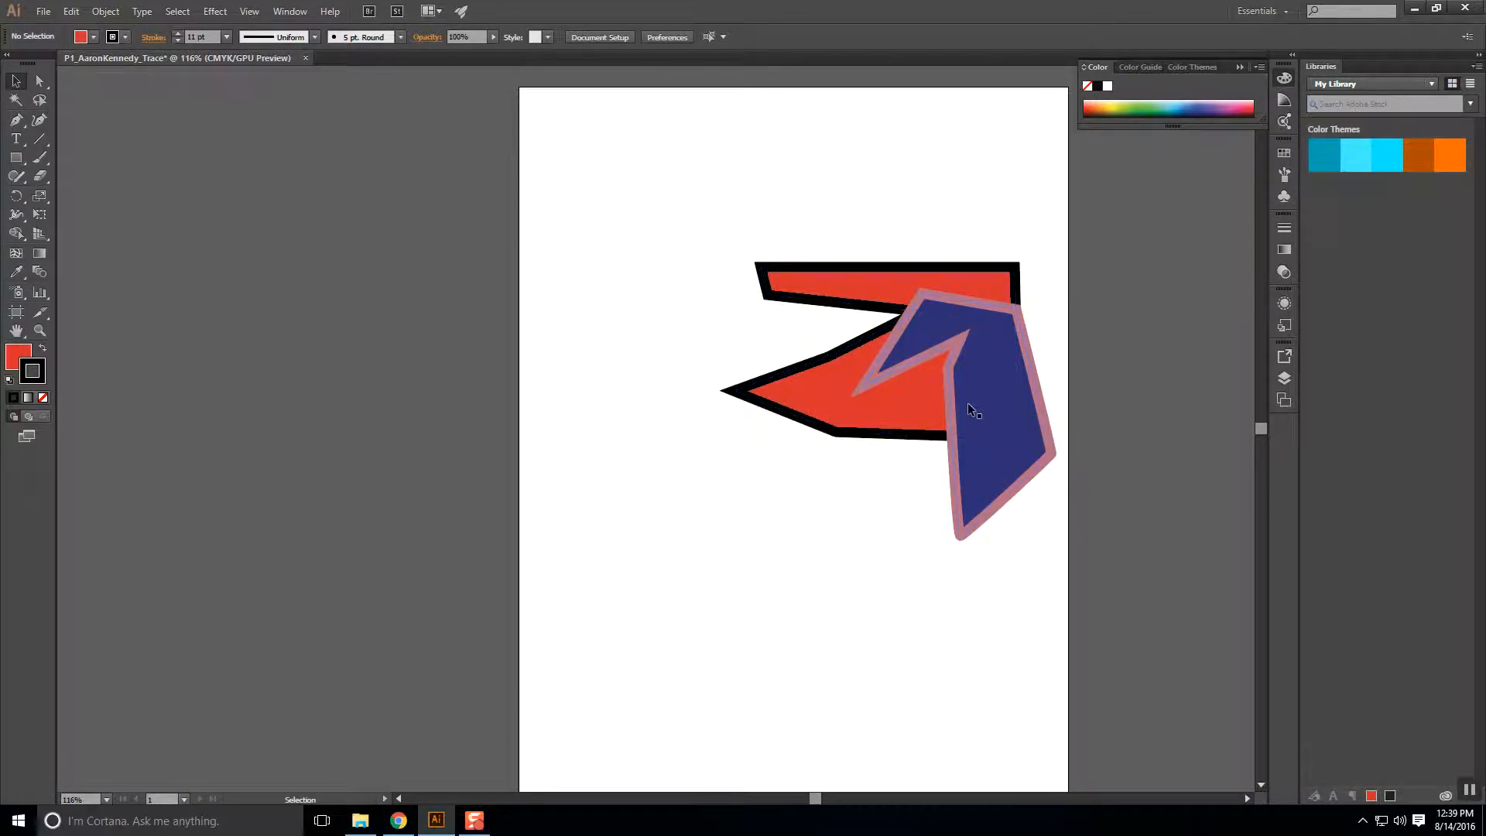
Bring the red shape forward with Object > Arrange > Bring Forward.
left_click(886, 419)
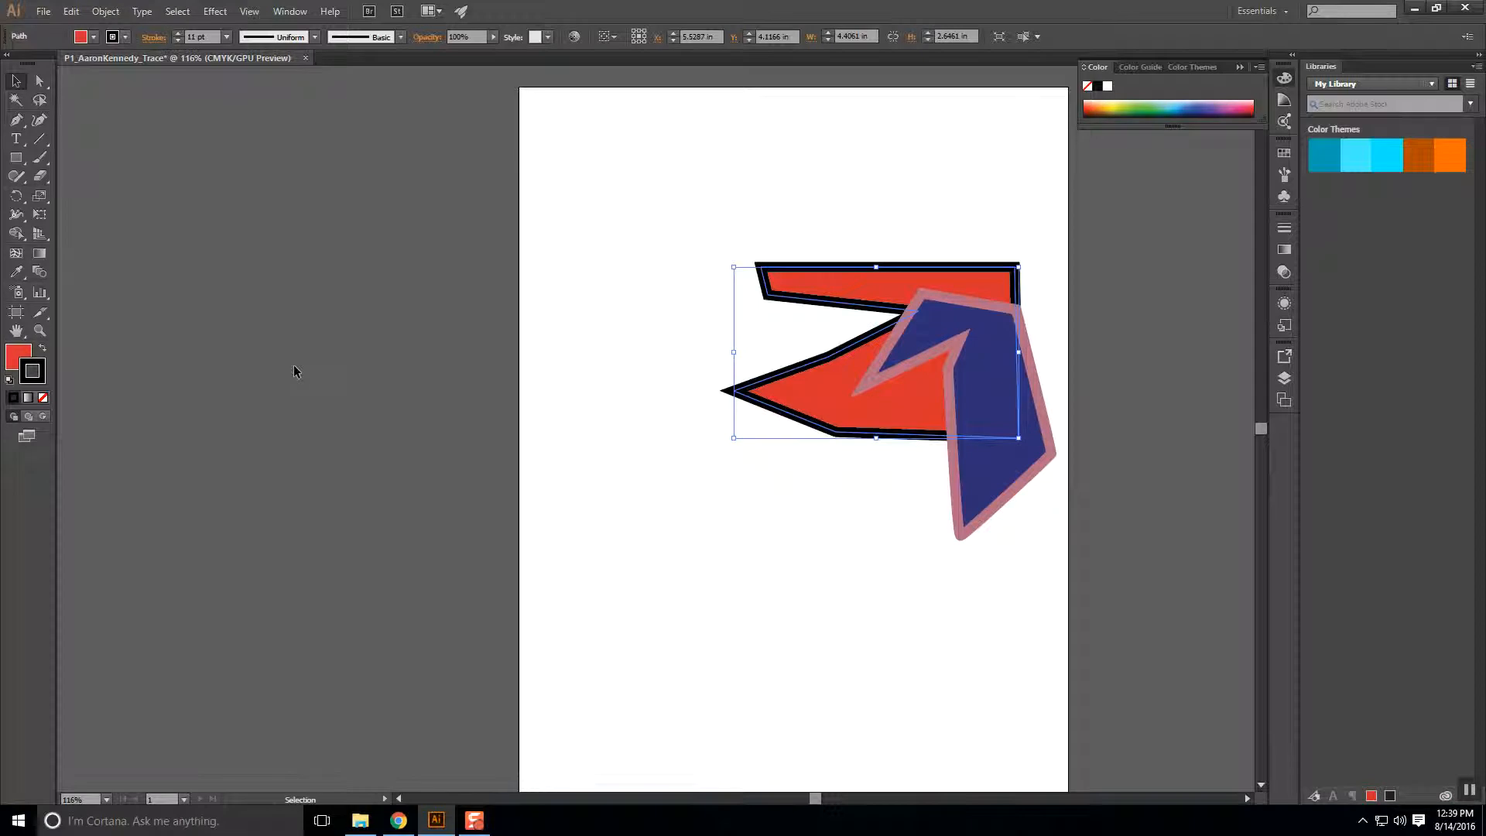
left_click(106, 12)
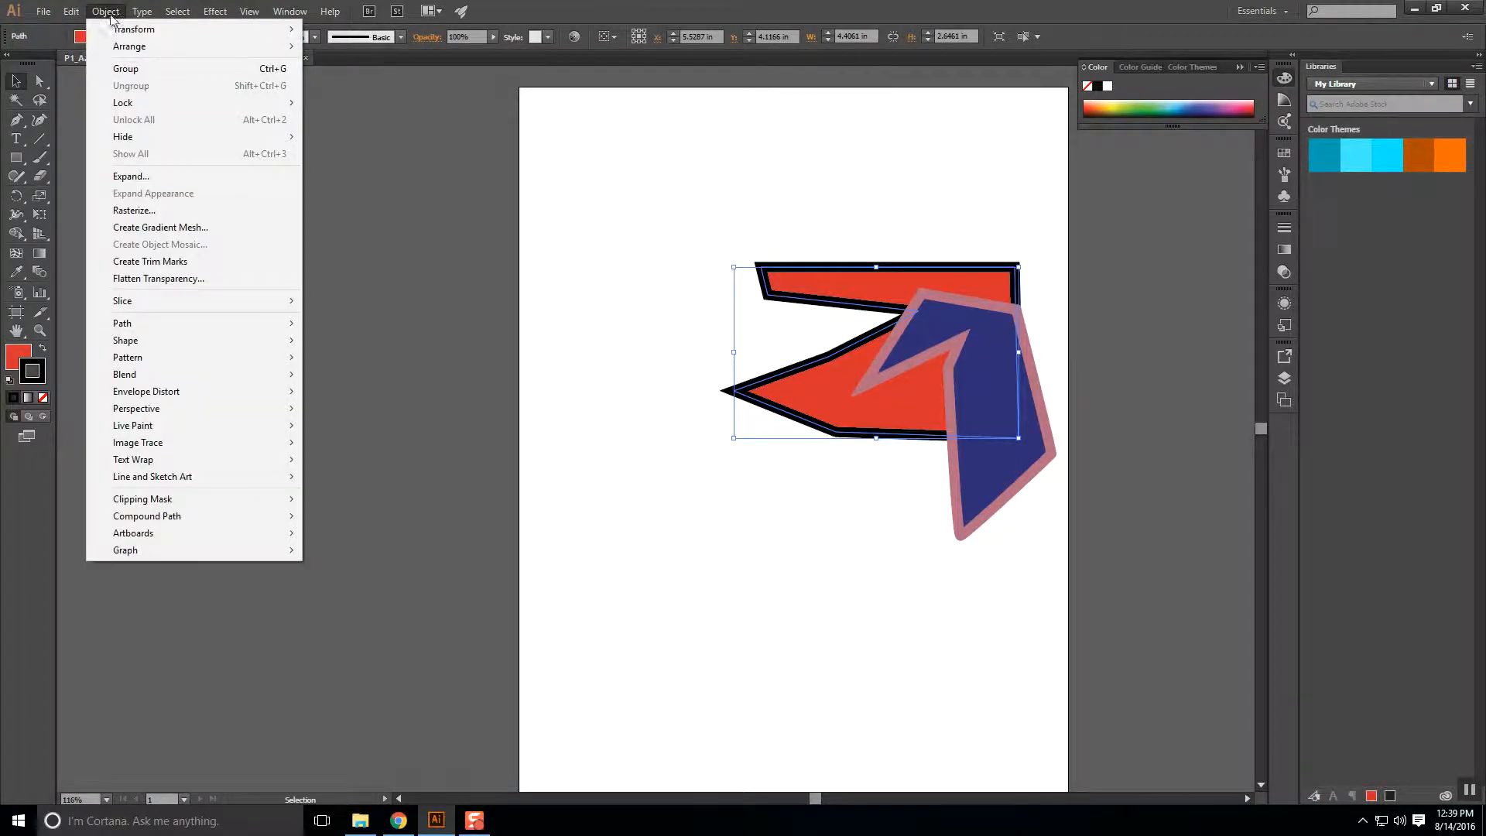
mouse_move(132, 46)
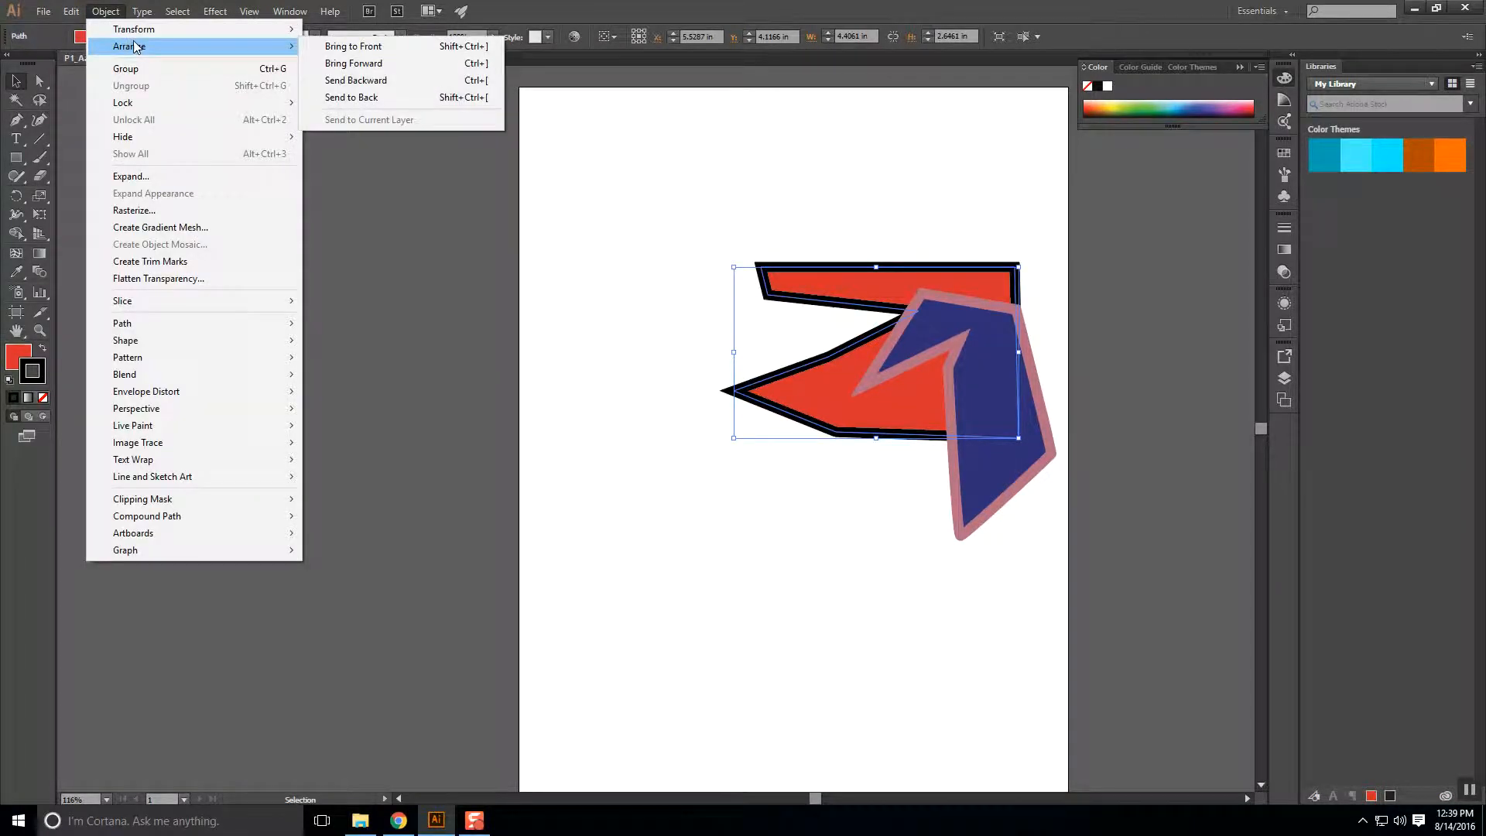
left_click(384, 63)
left_click(846, 590)
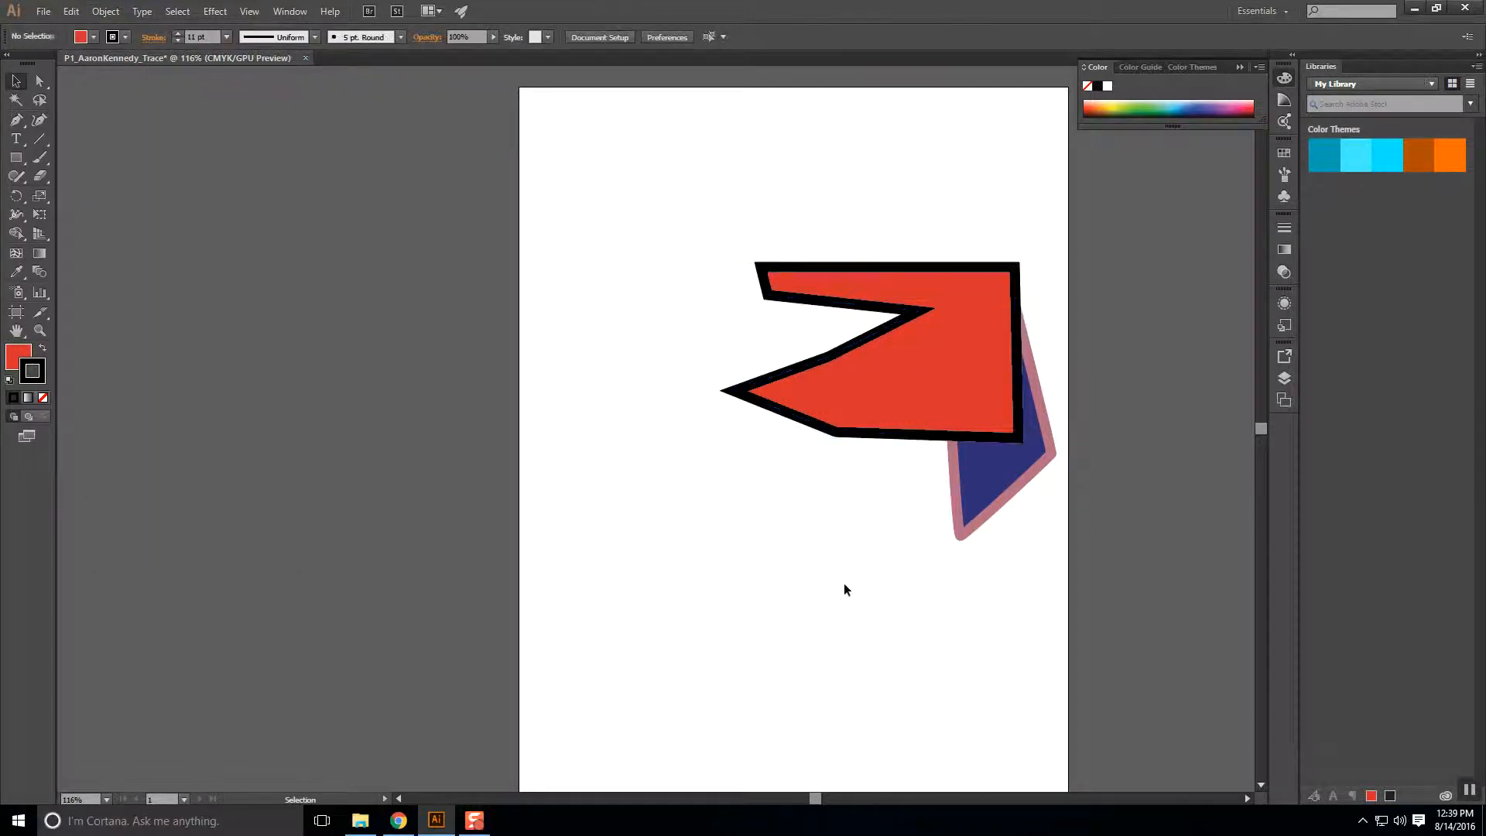
Drag the red shape left beside the blue arrow and reselect it for recoloring.
left_click_drag(867, 393, 695, 414)
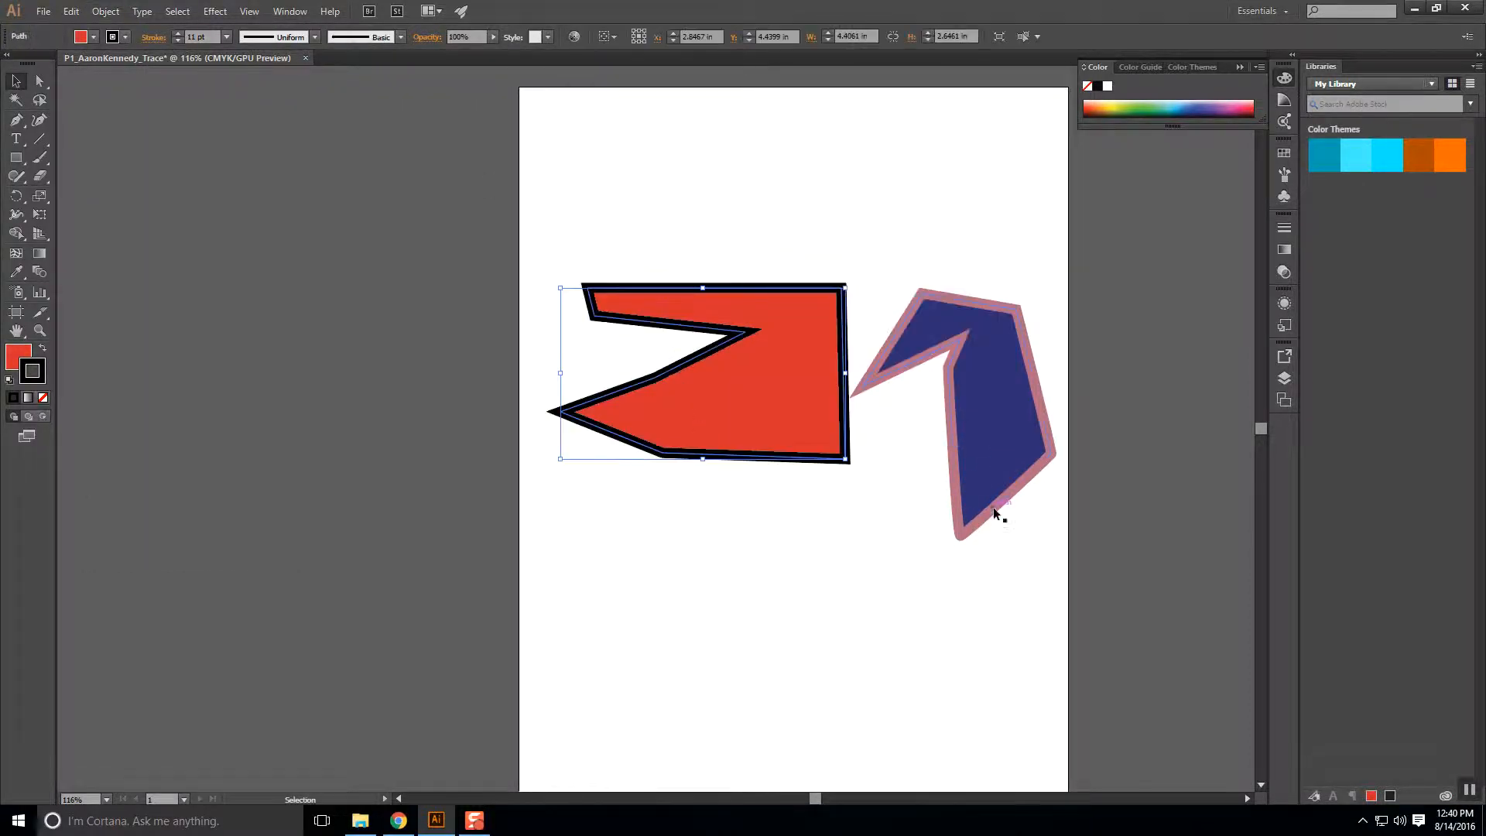
left_click(875, 512)
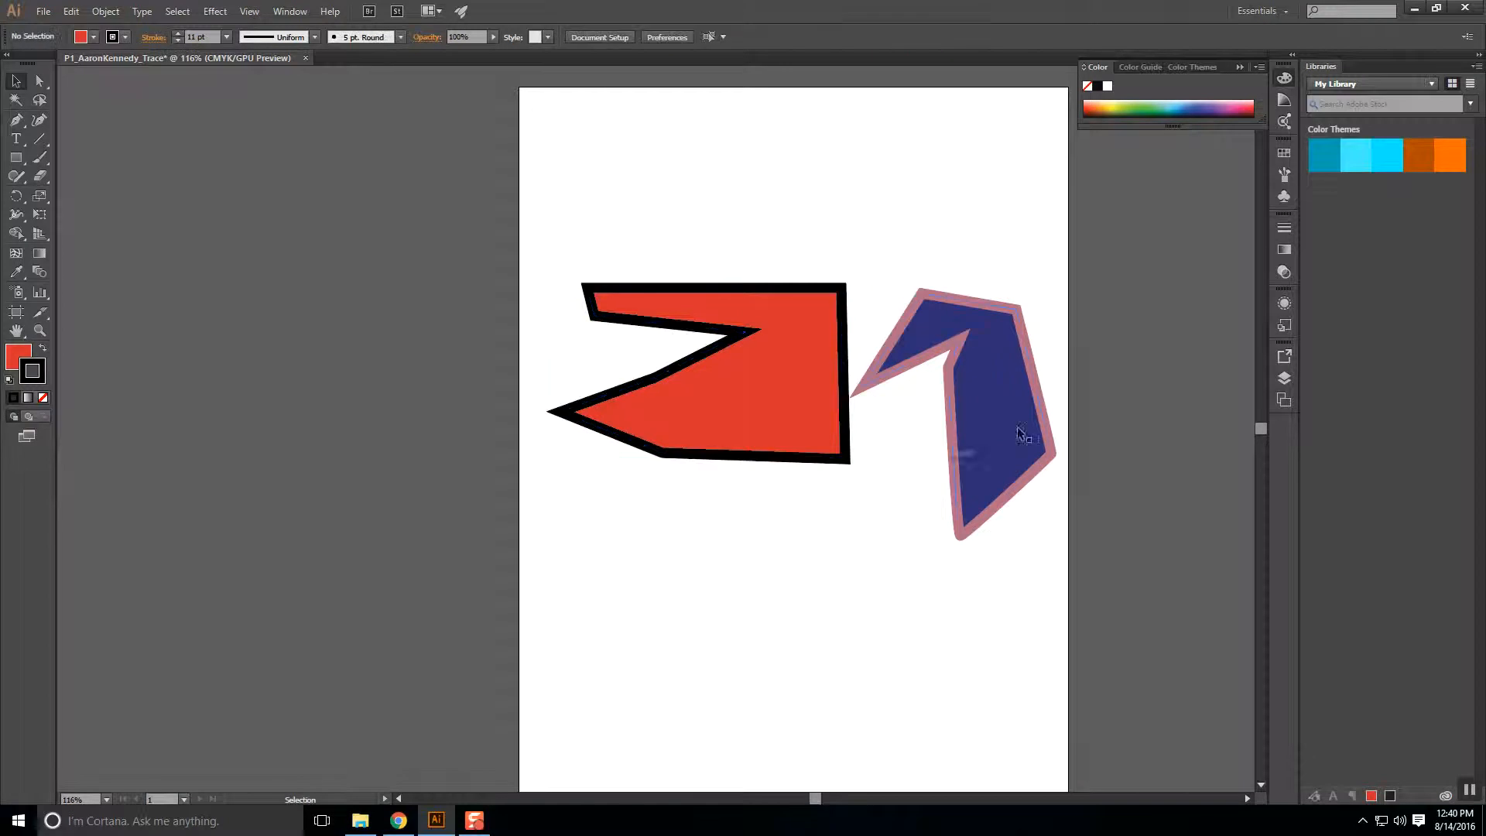
left_click(712, 410)
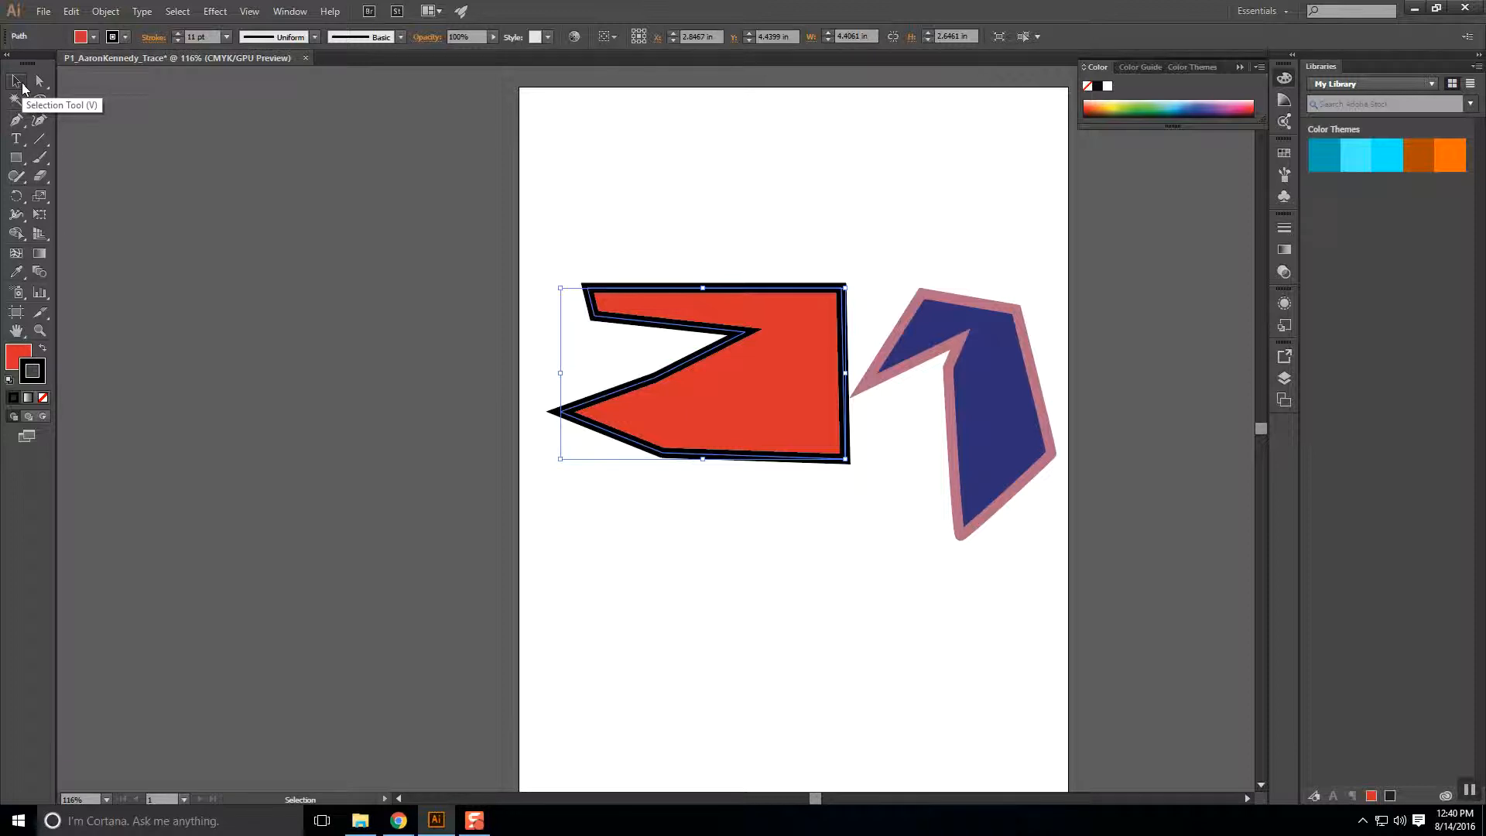
double_click(31, 371)
Change the shape's outline colour to green 20A023.
left_click(693, 352)
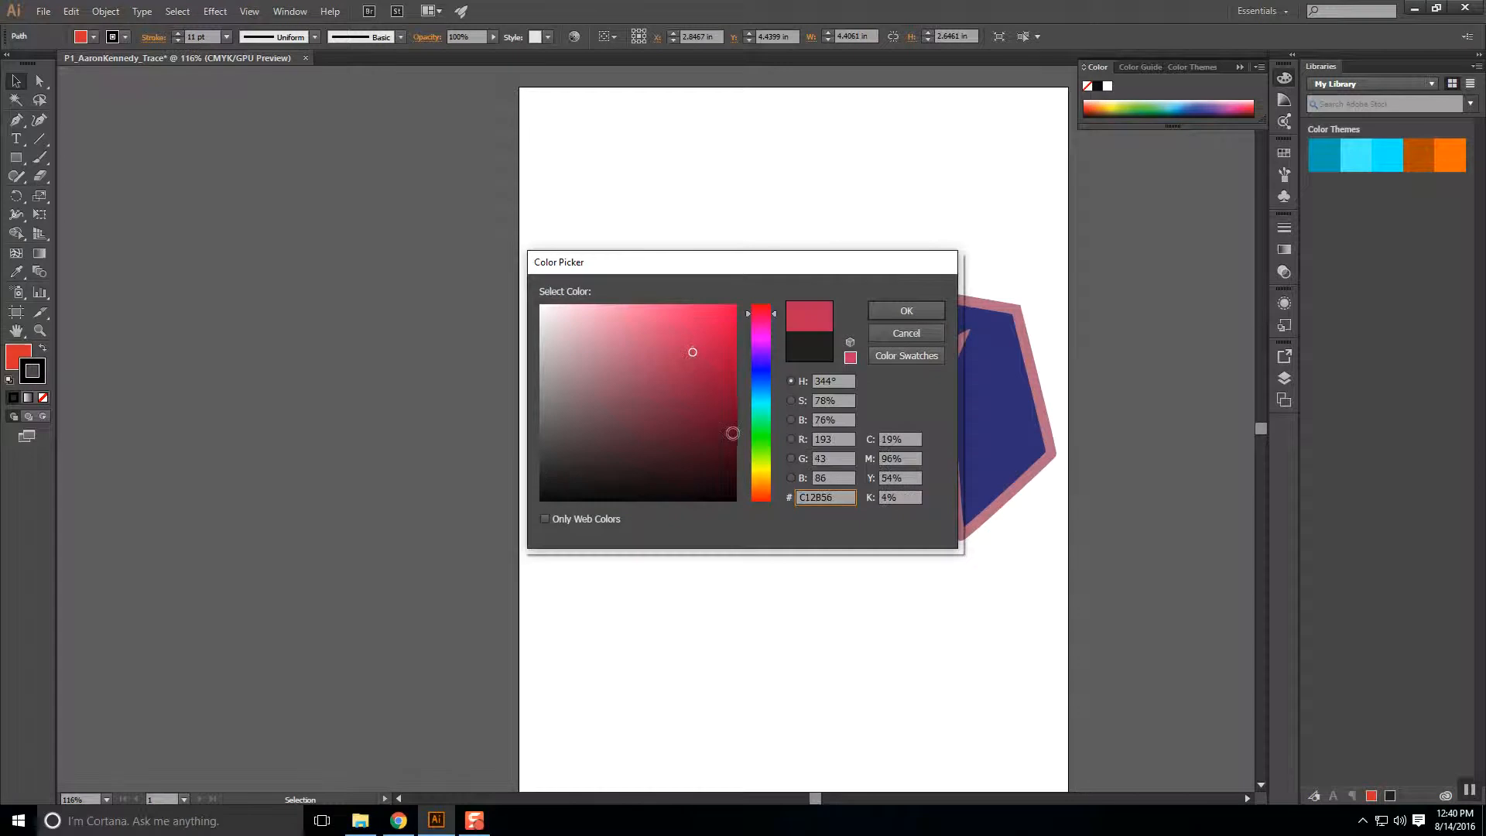
left_click(761, 435)
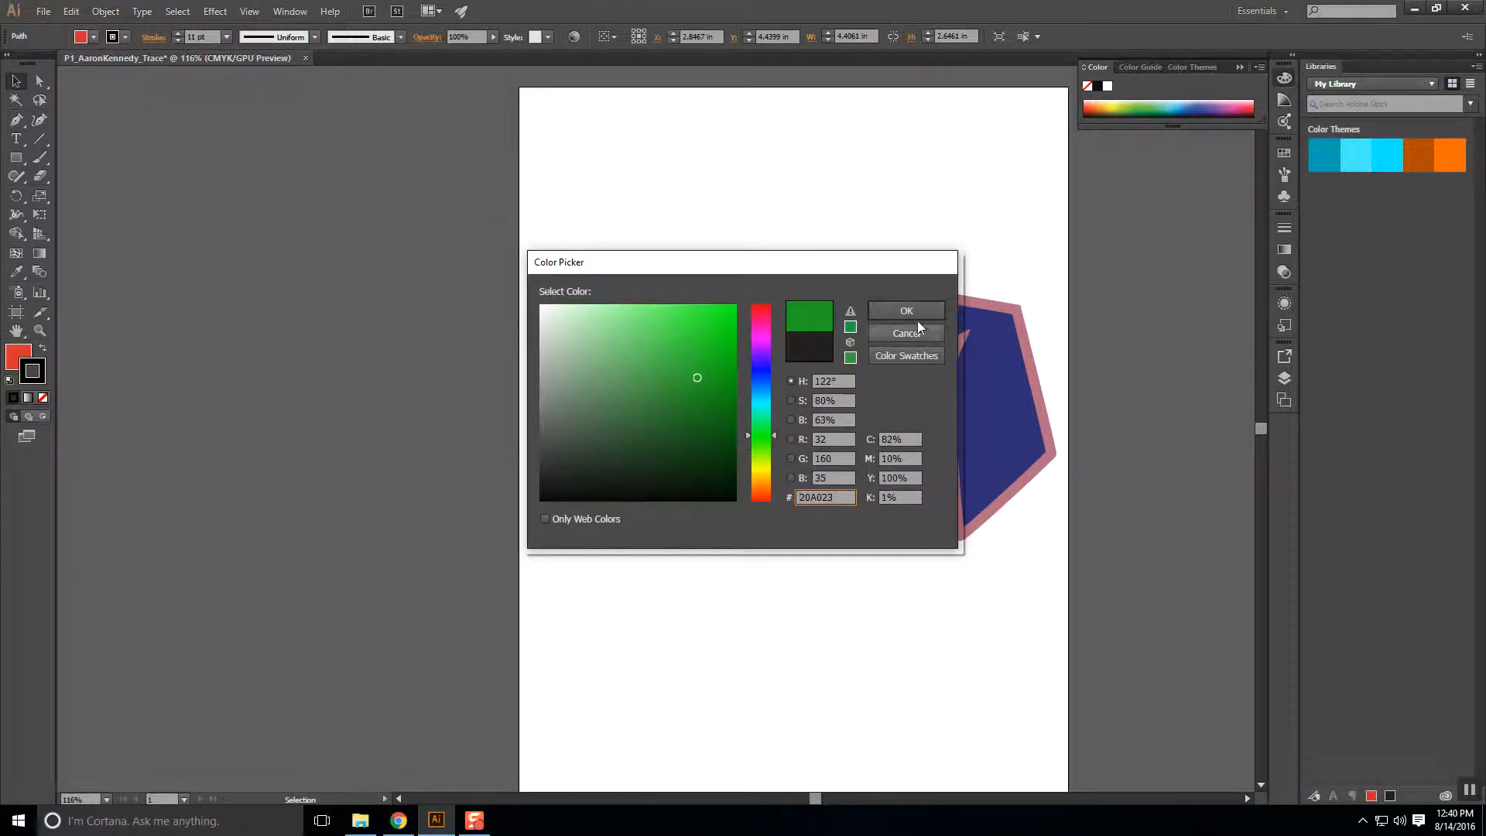
left_click(916, 316)
left_click(744, 581)
Change the shape's fill colour to yellow-green C6D62B.
left_click(760, 396)
double_click(19, 356)
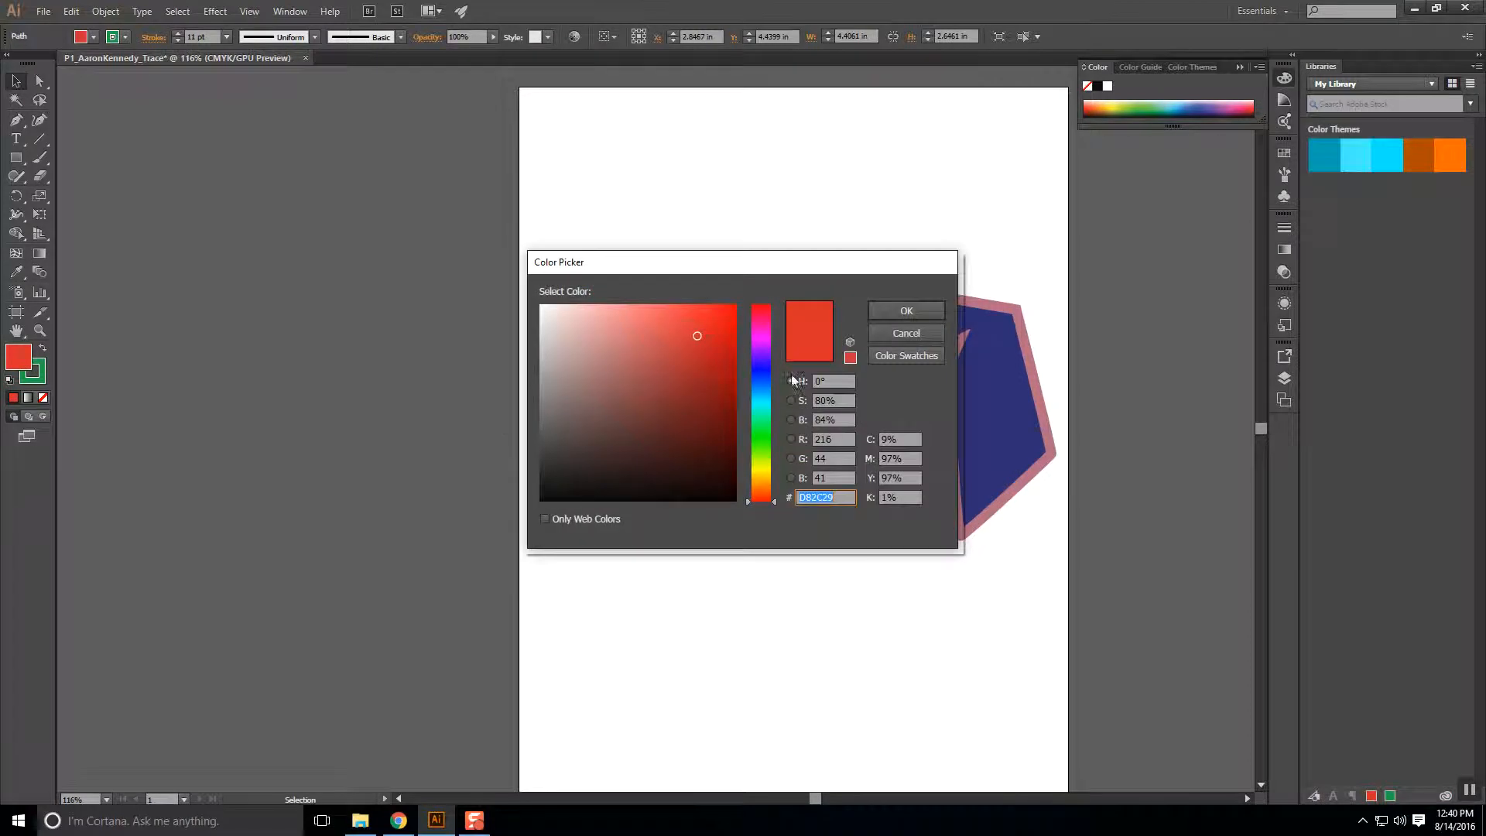
left_click(761, 465)
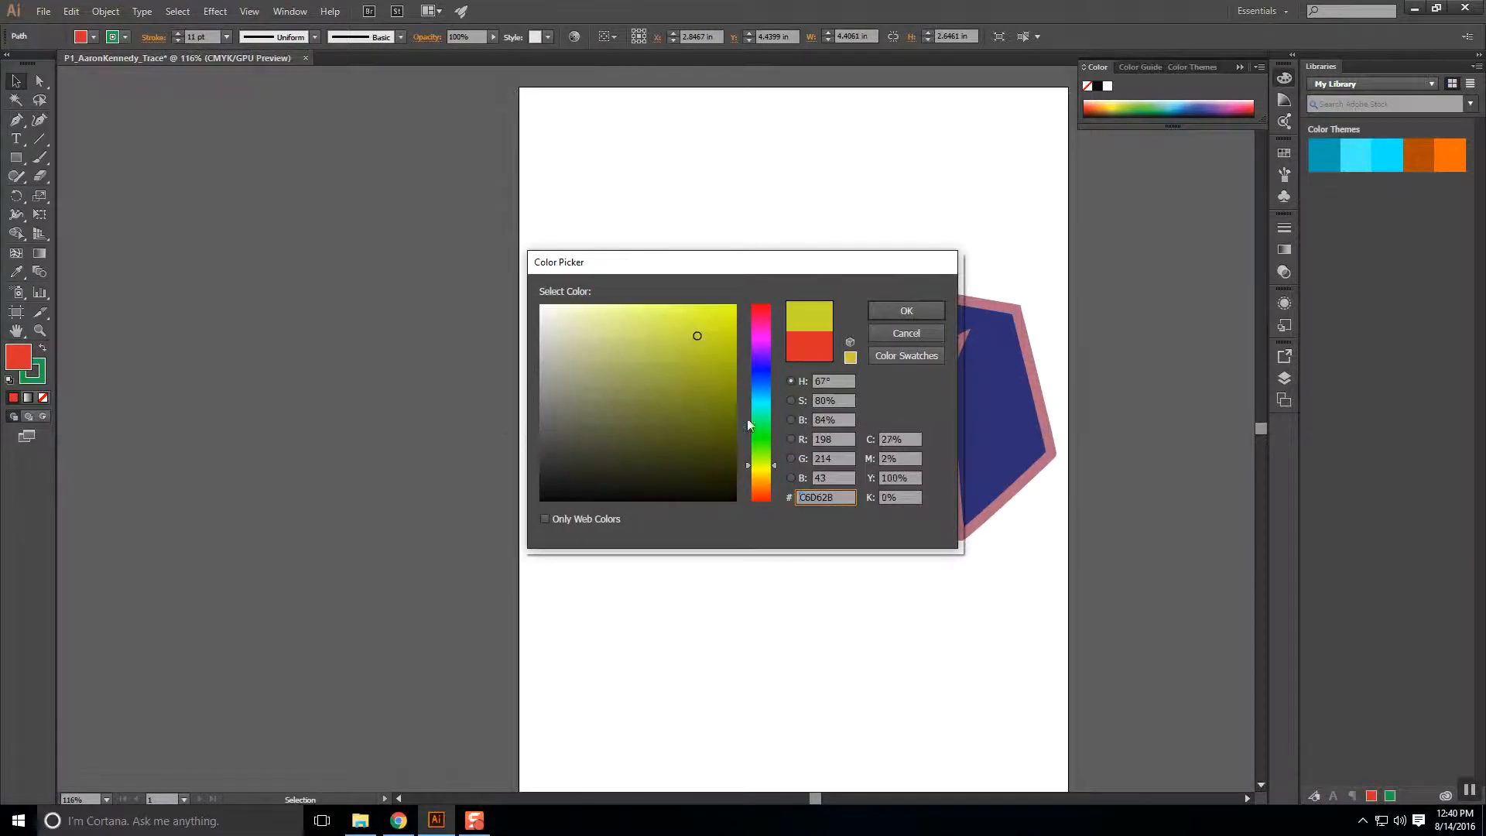
left_click(914, 309)
left_click(790, 579)
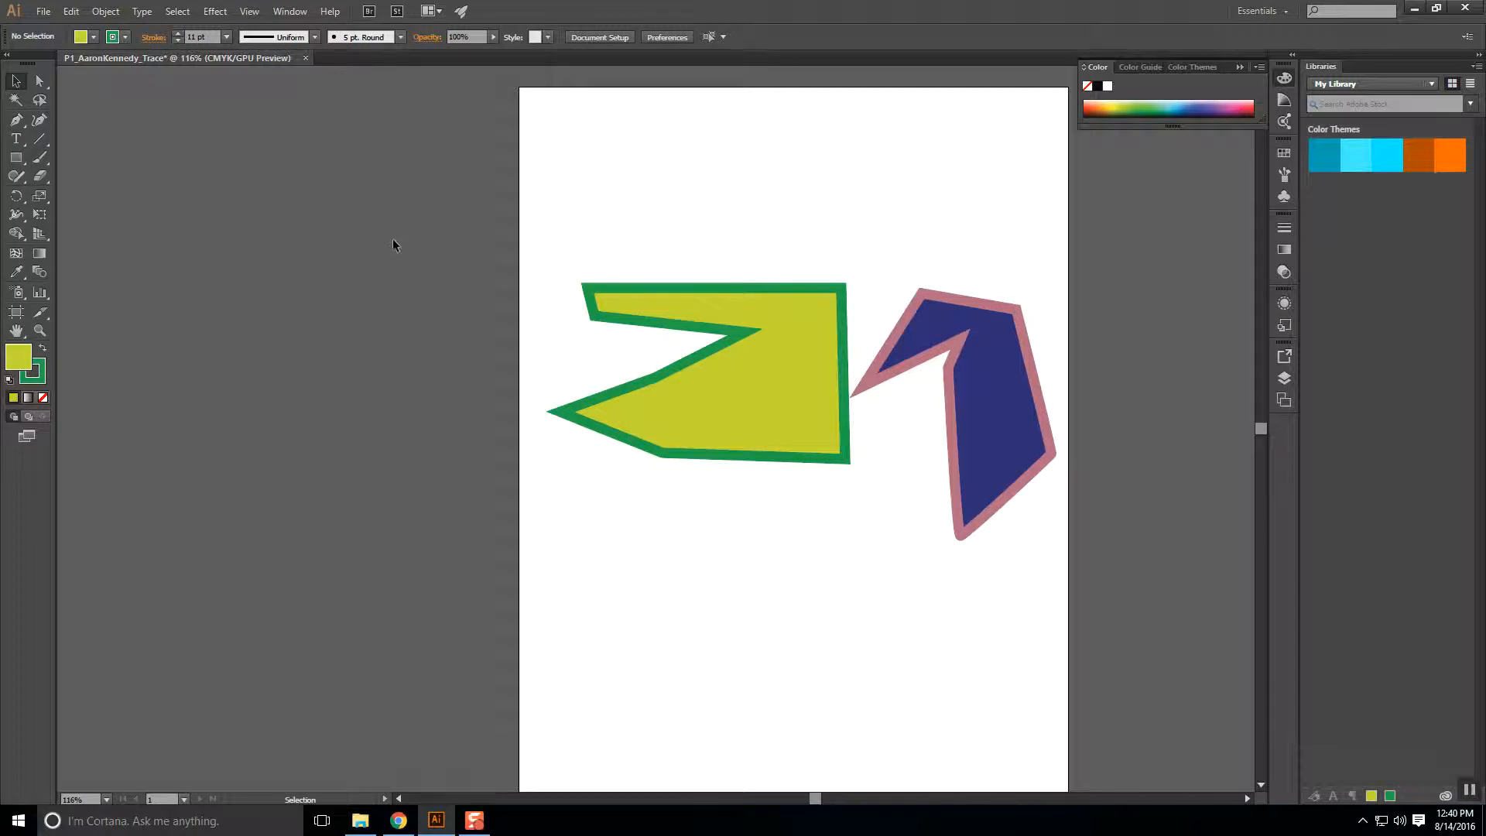
With Direct Selection, pull the notch's inner anchor left, then delete it.
left_click(41, 82)
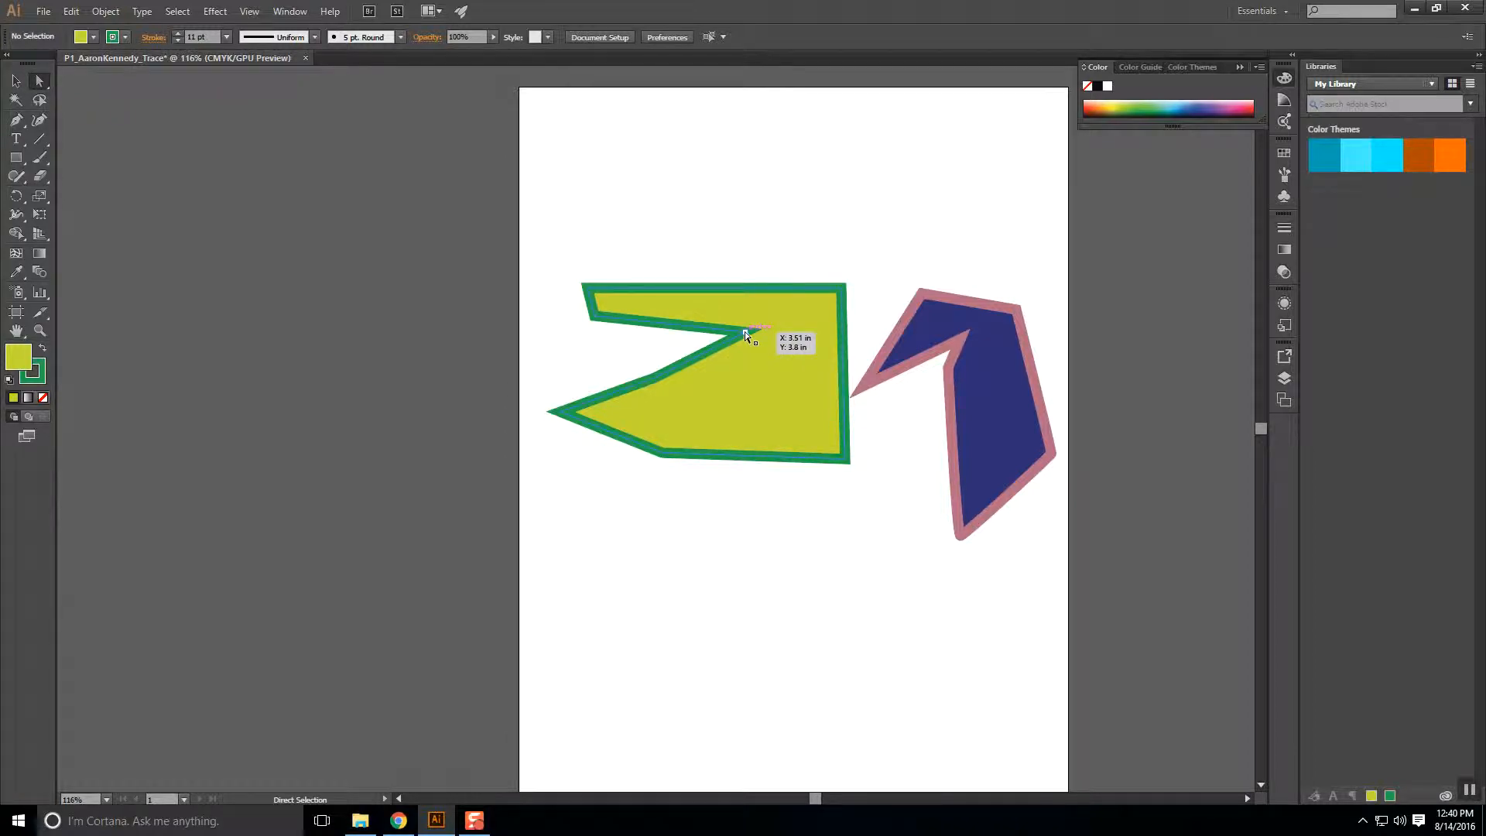
left_click(744, 332)
left_click_drag(747, 332, 564, 366)
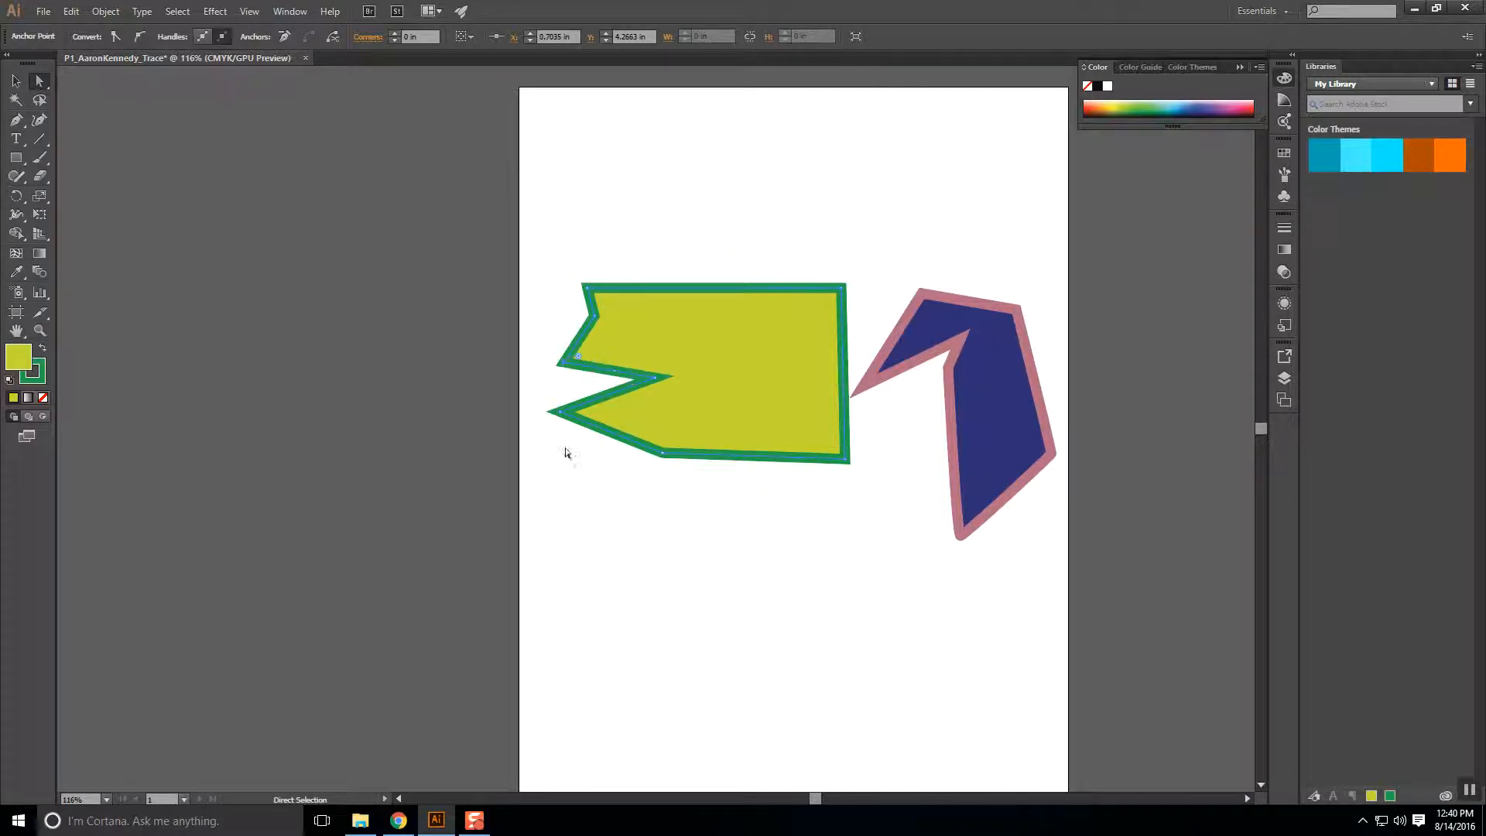
left_click(656, 378)
key("Delete")
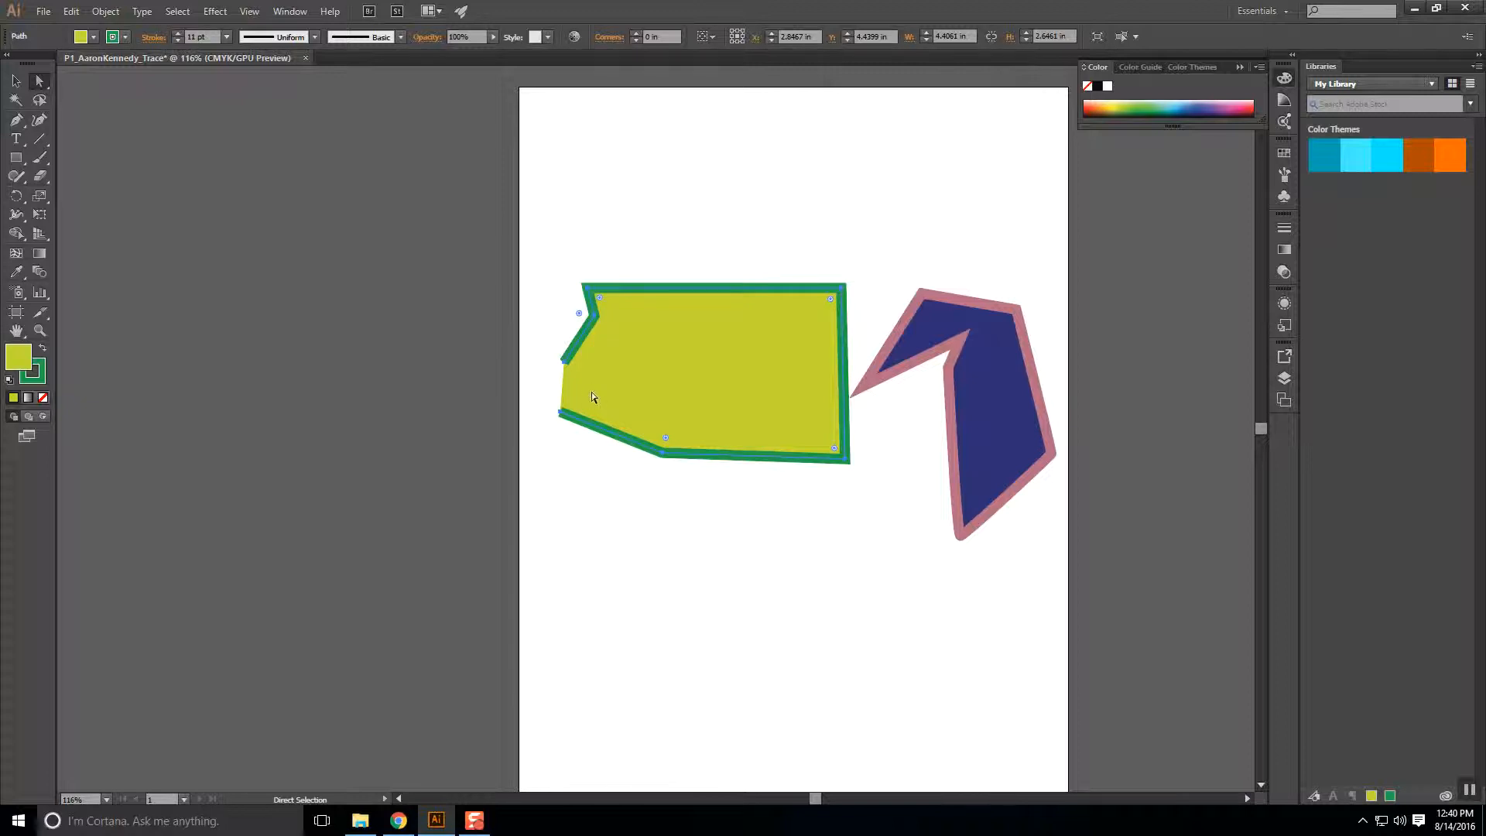
With the Pen, join the lower-left endpoint back to the starting anchor to close the path.
left_click(17, 120)
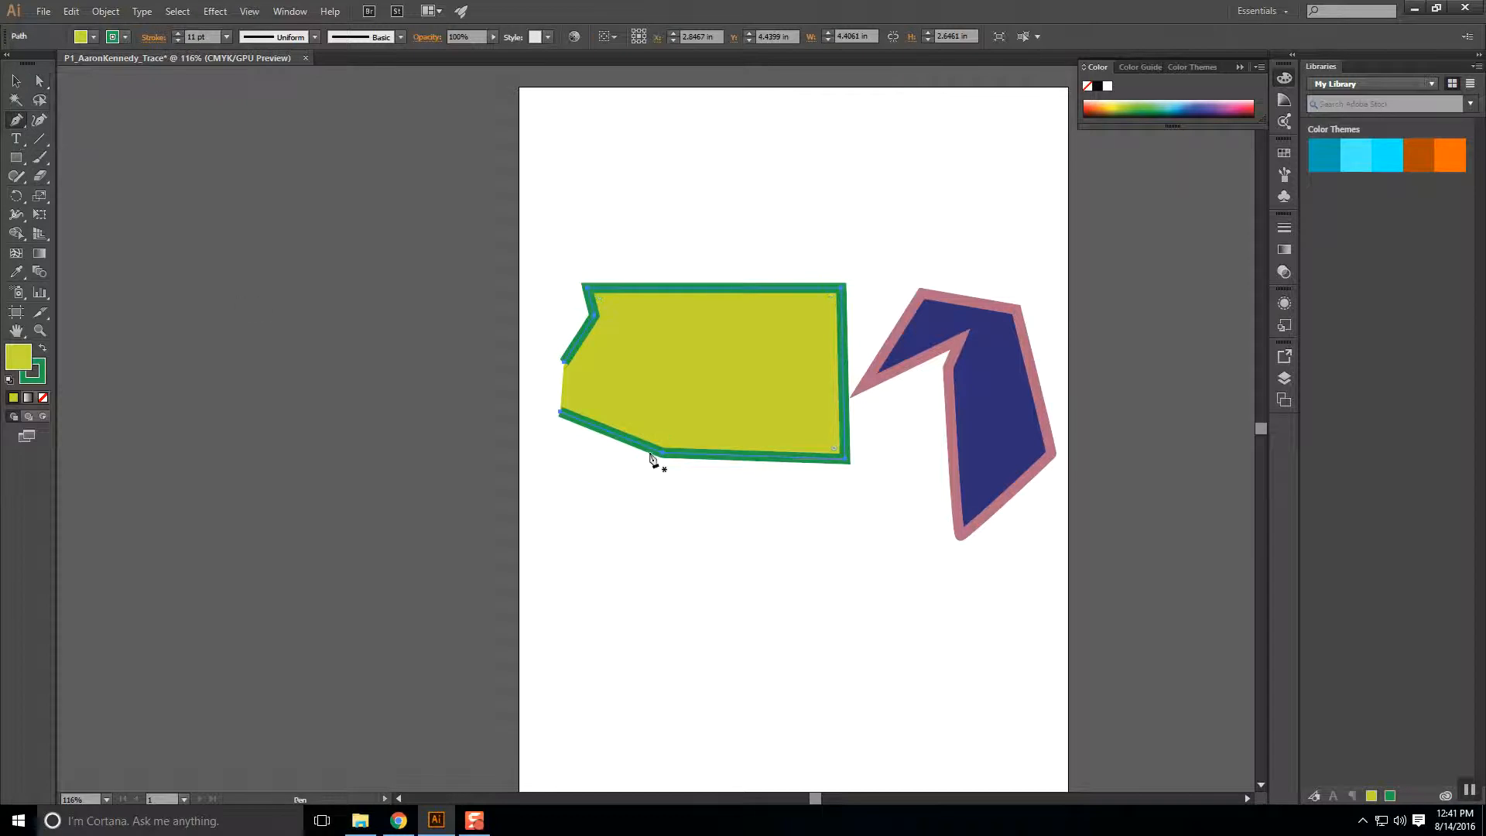
left_click(560, 412)
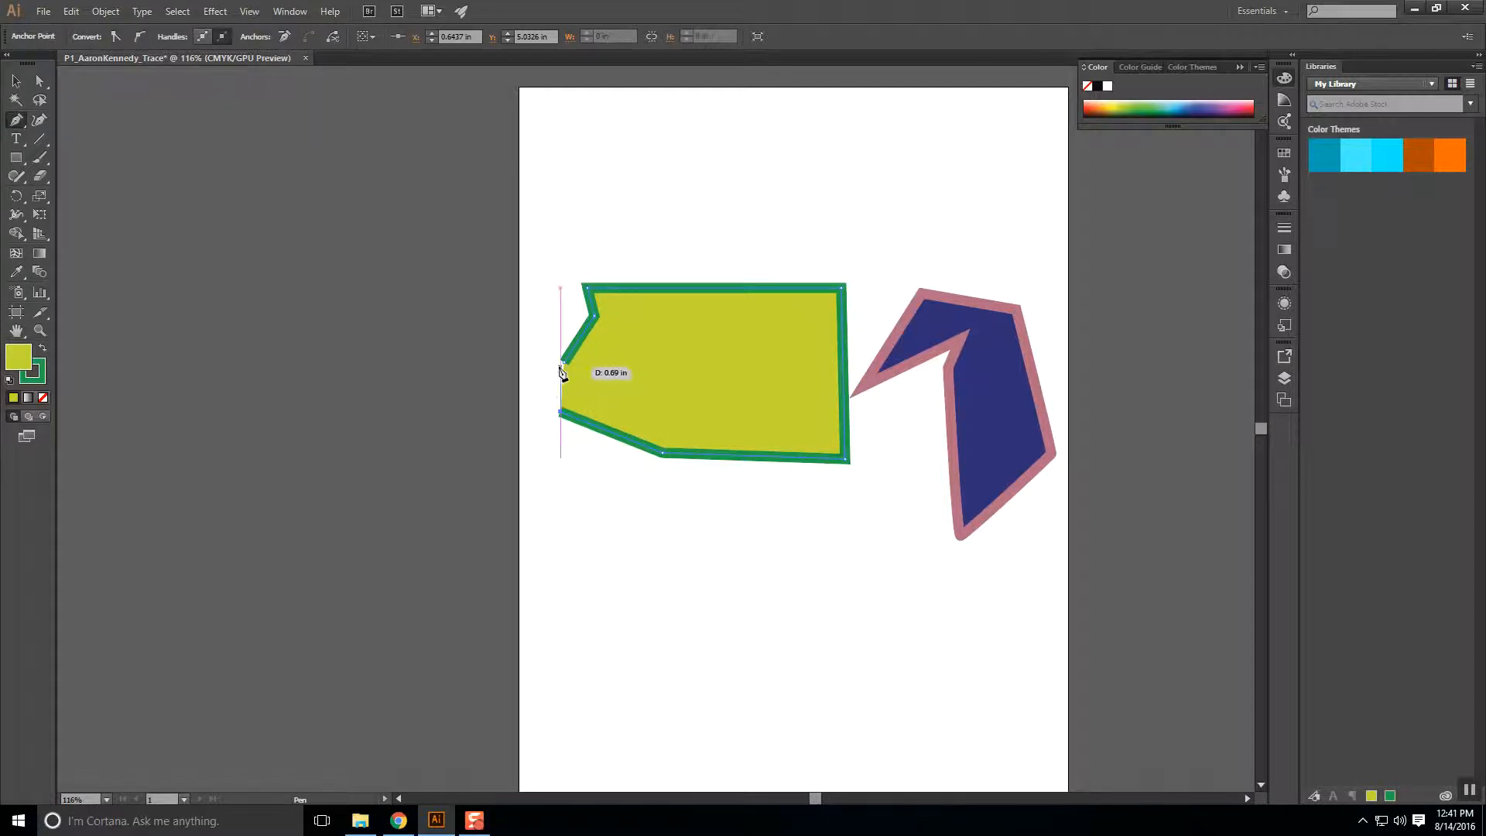
left_click(564, 362)
Marquee-select both the yellow-green shape and the blue arrow.
left_click(15, 81)
left_click(673, 430)
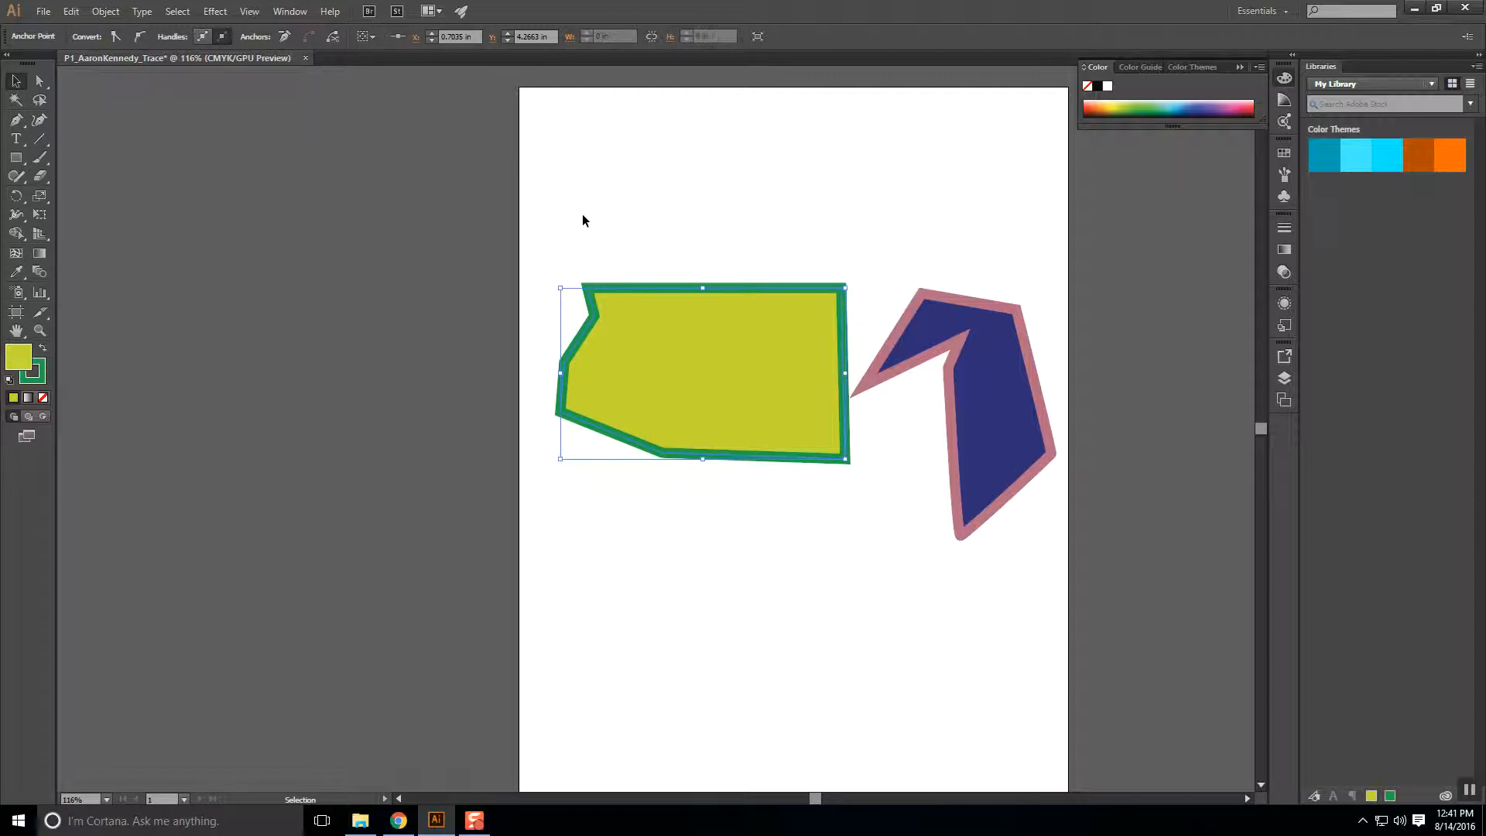
left_click_drag(554, 208, 1071, 590)
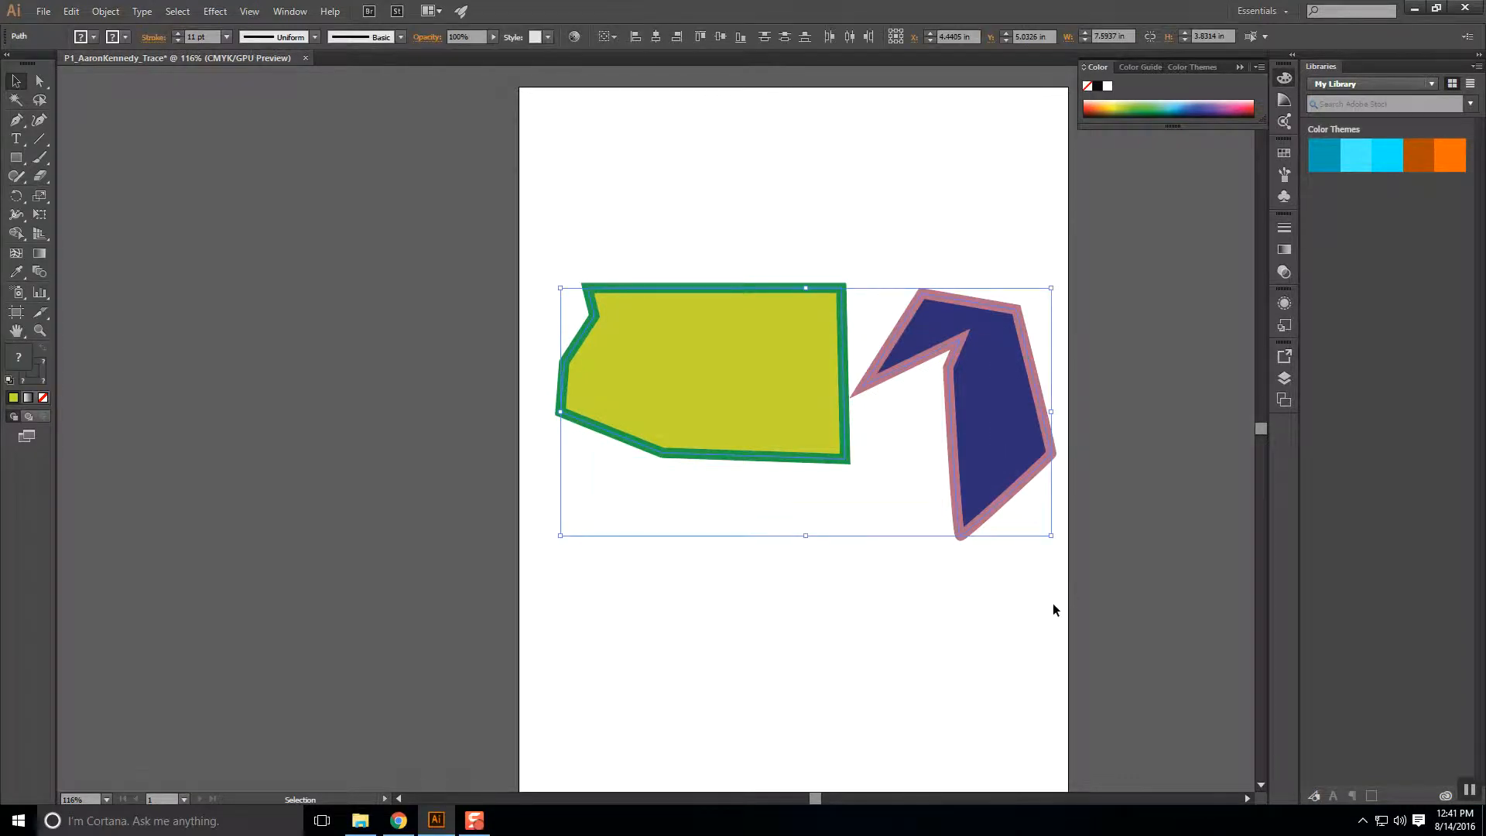
Delete both shapes and place a new pen path's first anchor at upper left.
key("Delete")
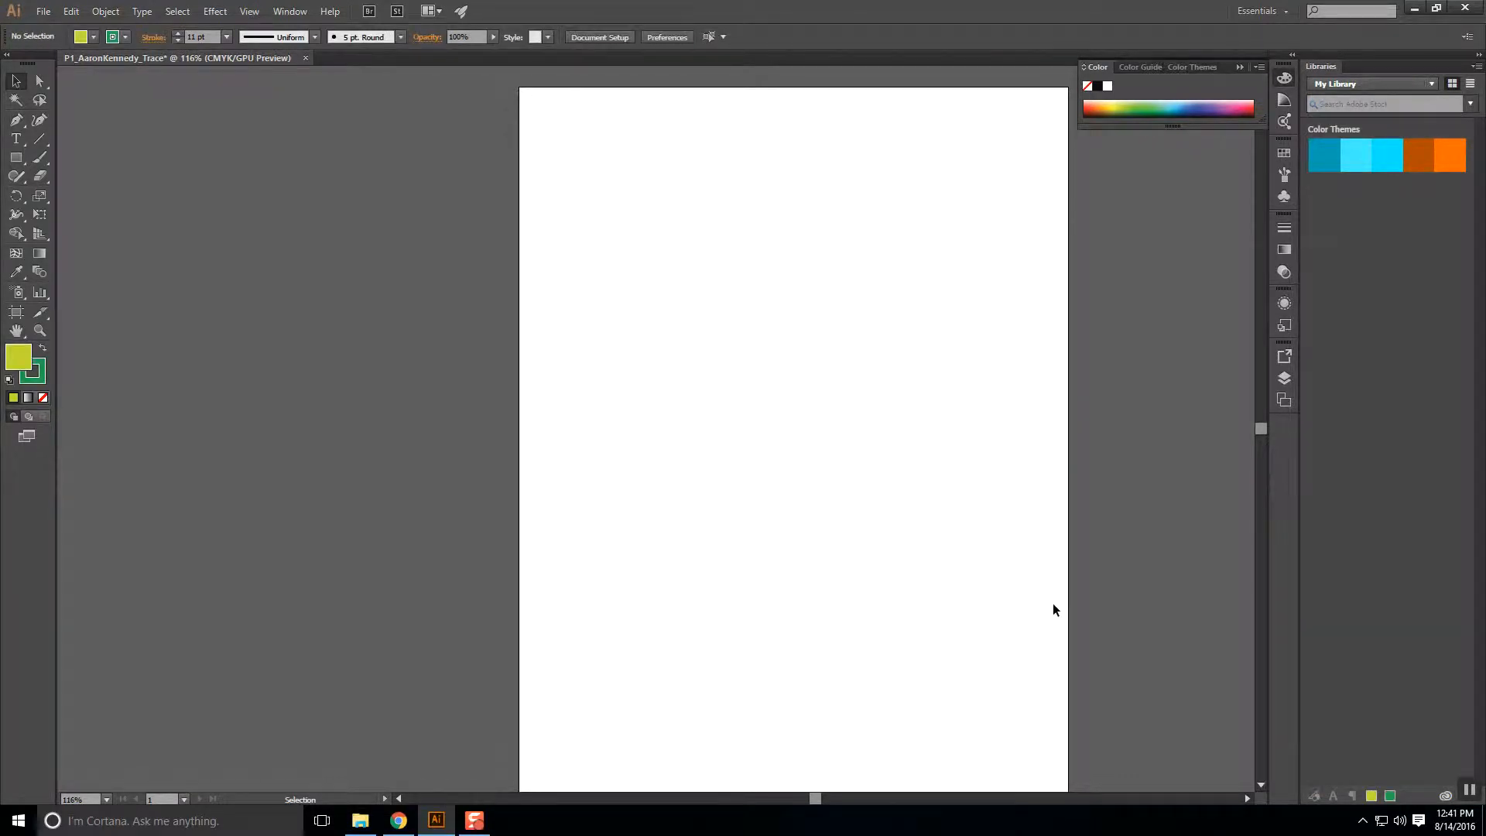
left_click(15, 123)
left_click(554, 216)
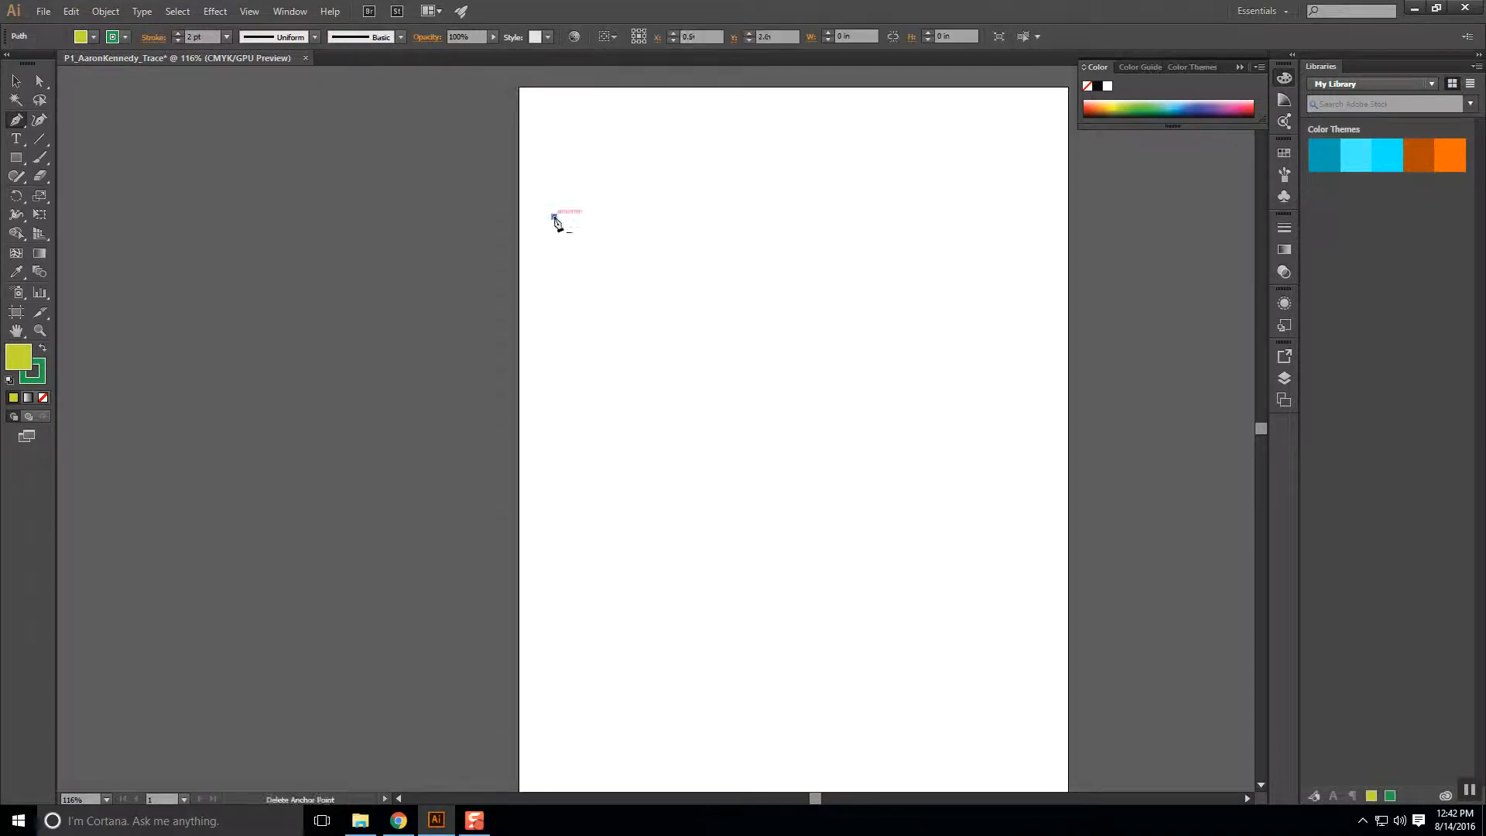
Pen-draw a straight top edge, a diagonal right side and a curved lower bulge, undoing the misplaced final anchor.
left_click(798, 218)
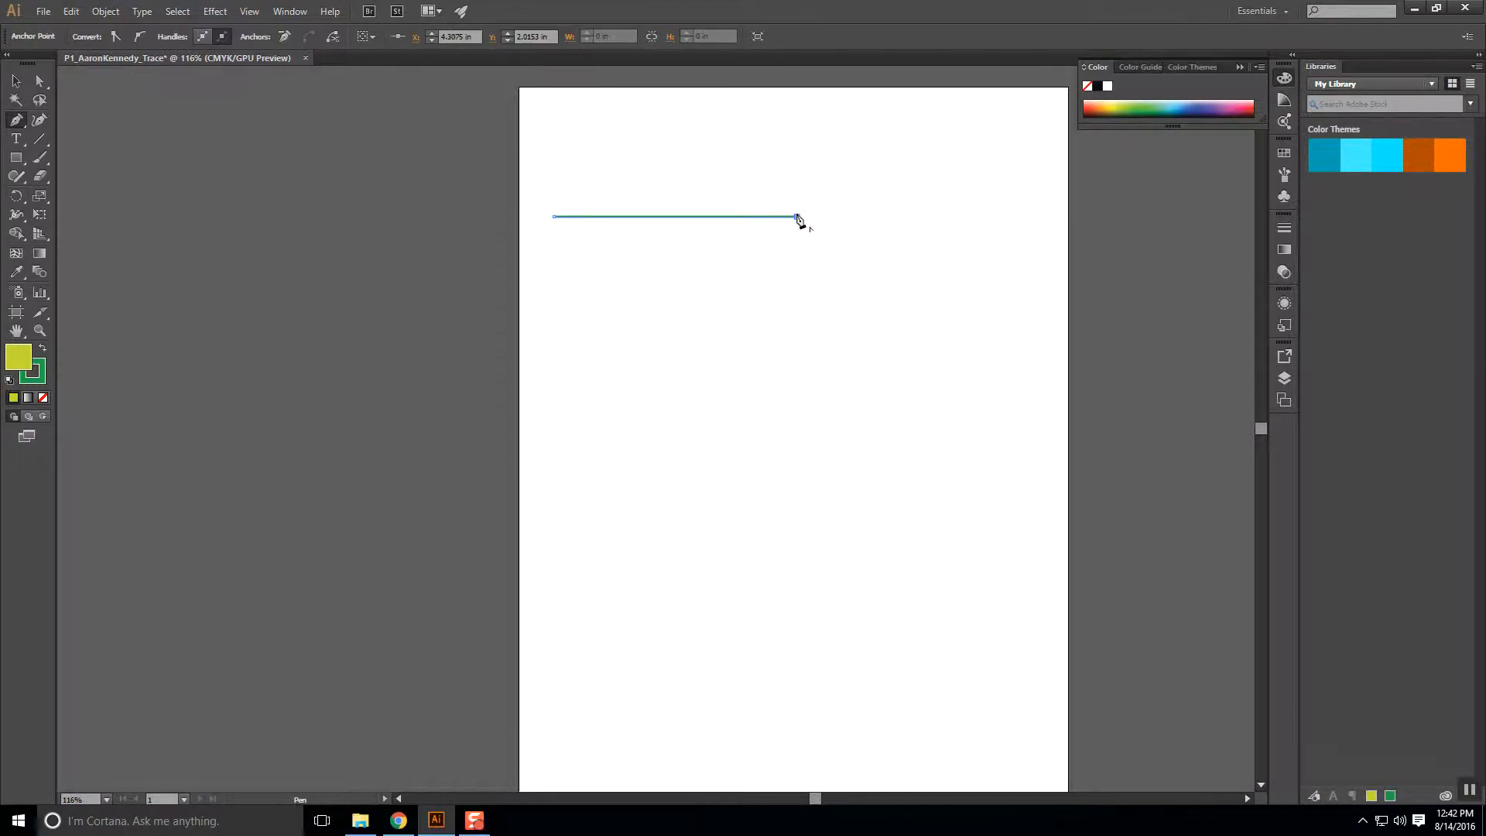
left_click(890, 352)
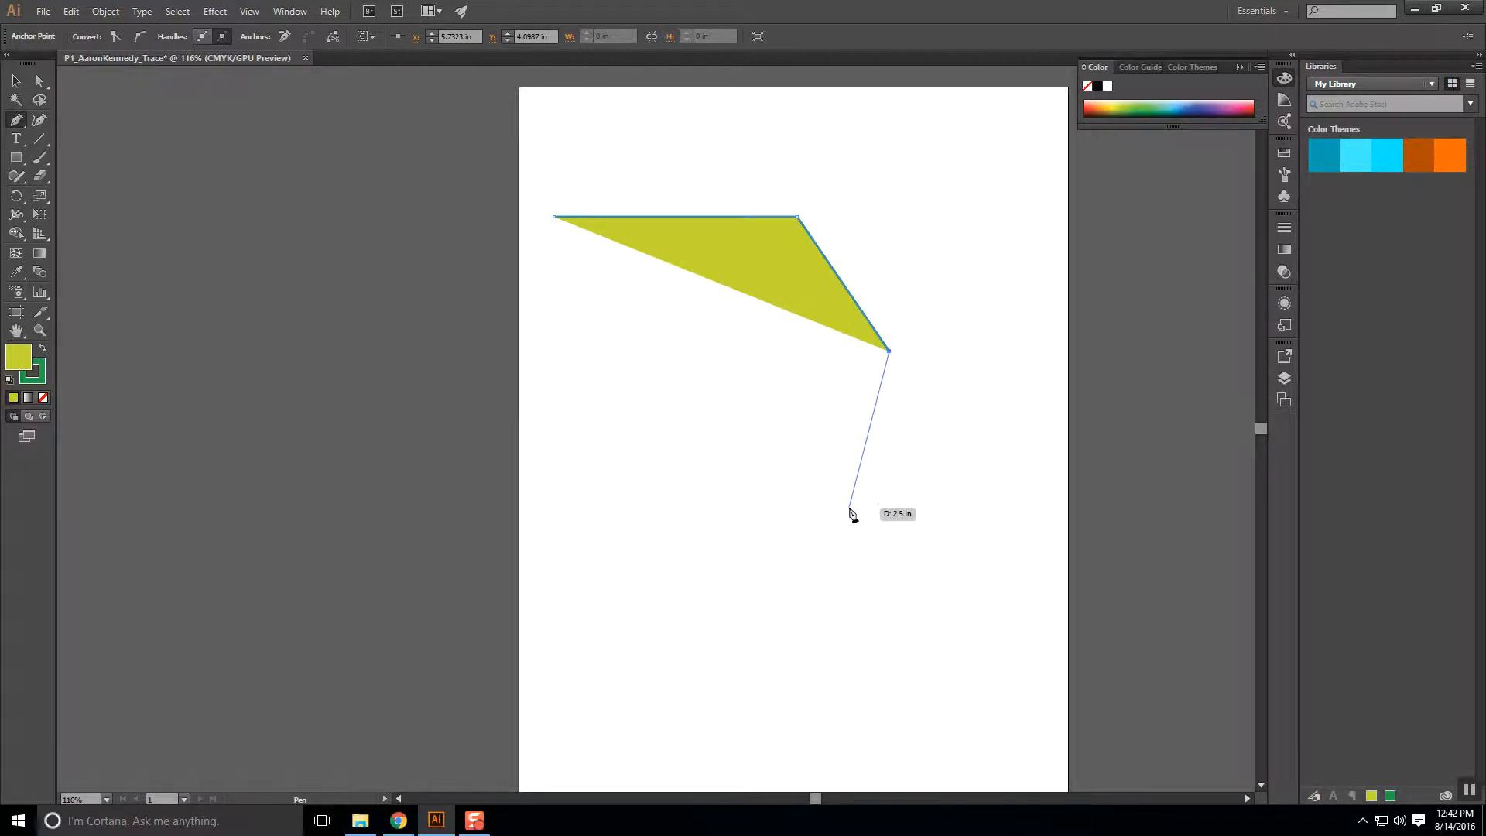
left_click_drag(850, 508, 752, 530)
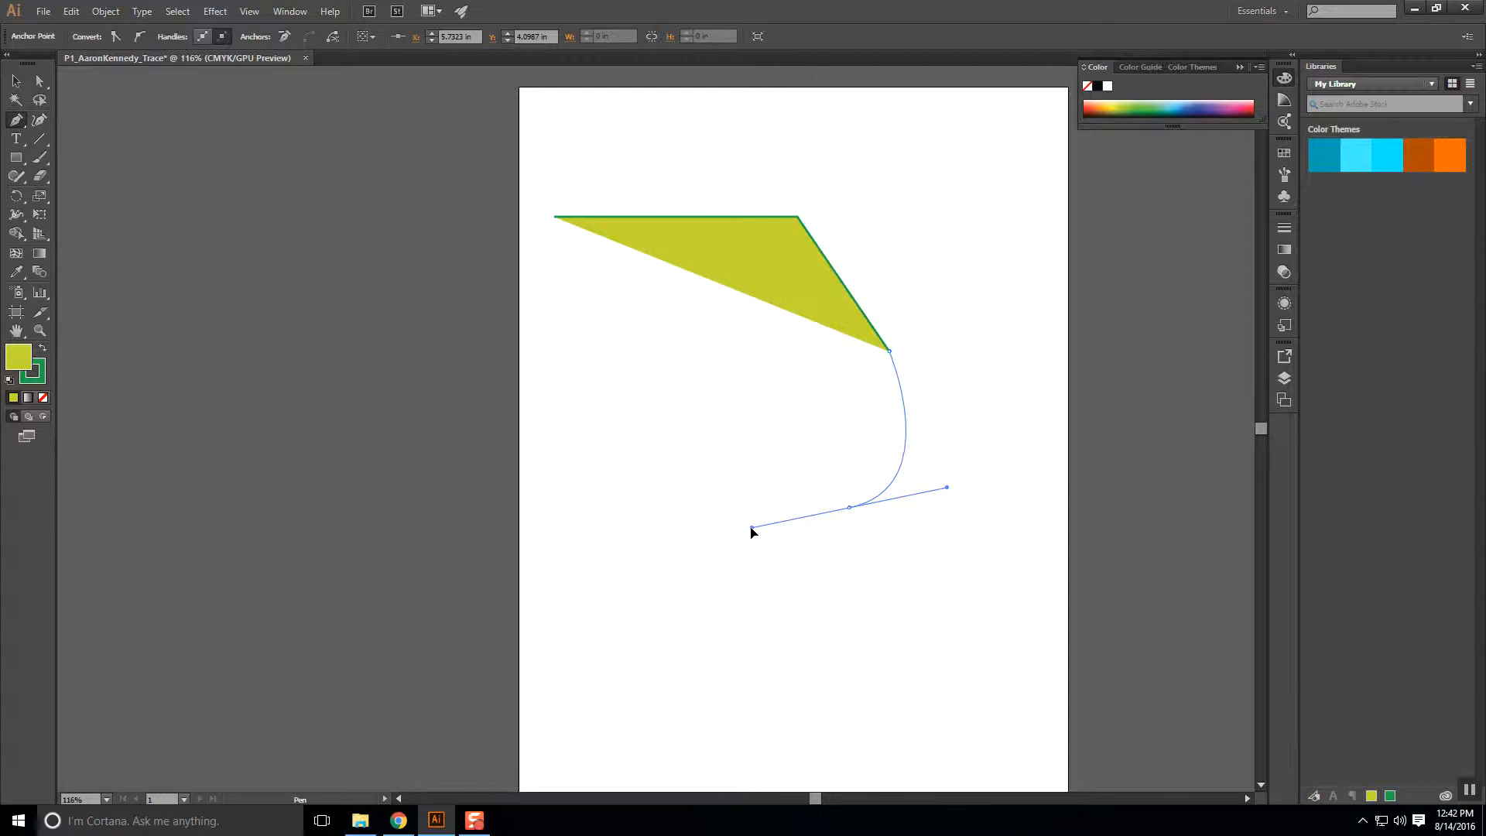
left_click_drag(752, 531, 754, 535)
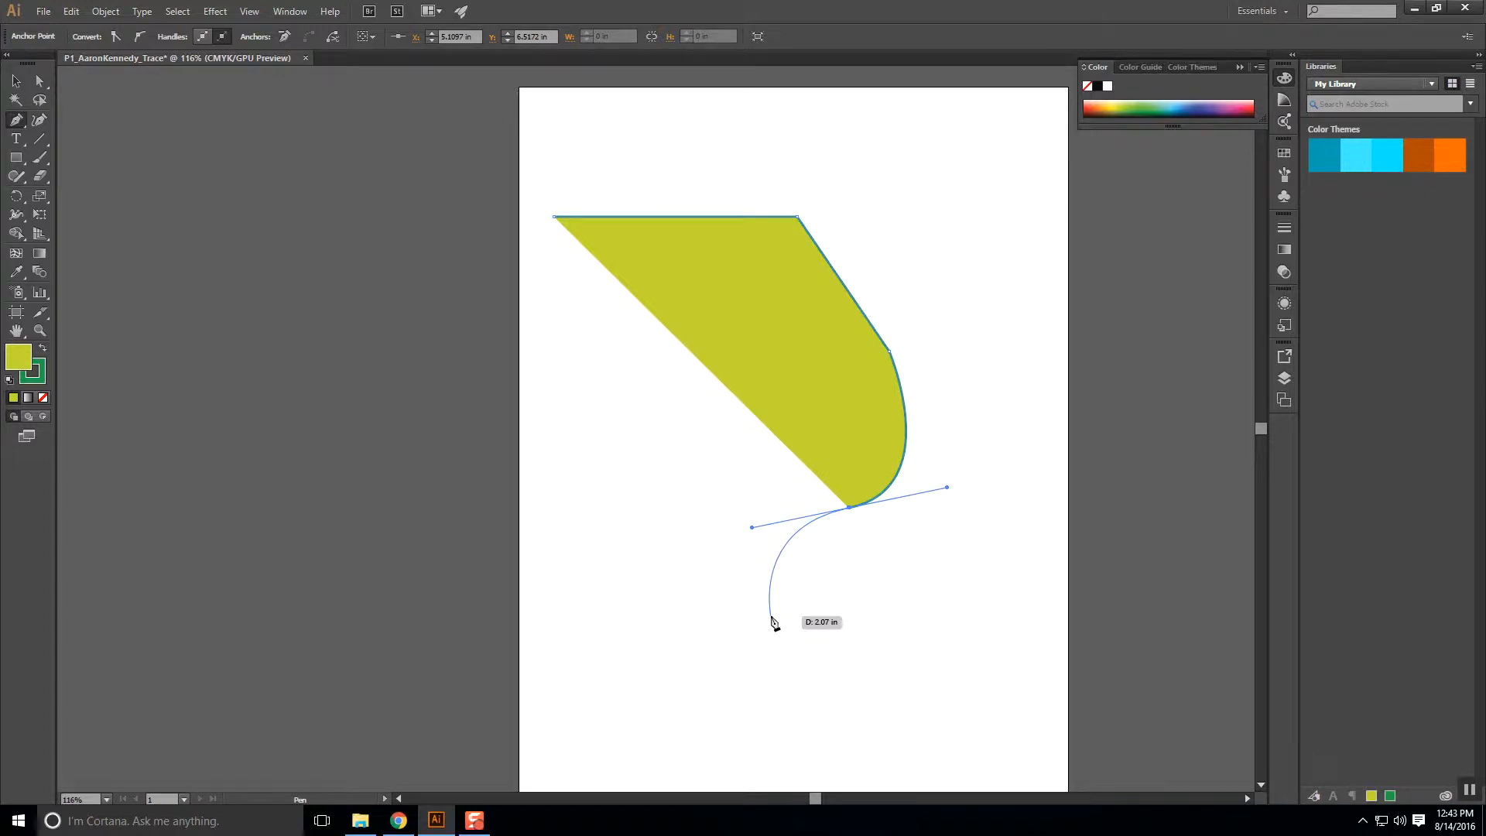
left_click(771, 616)
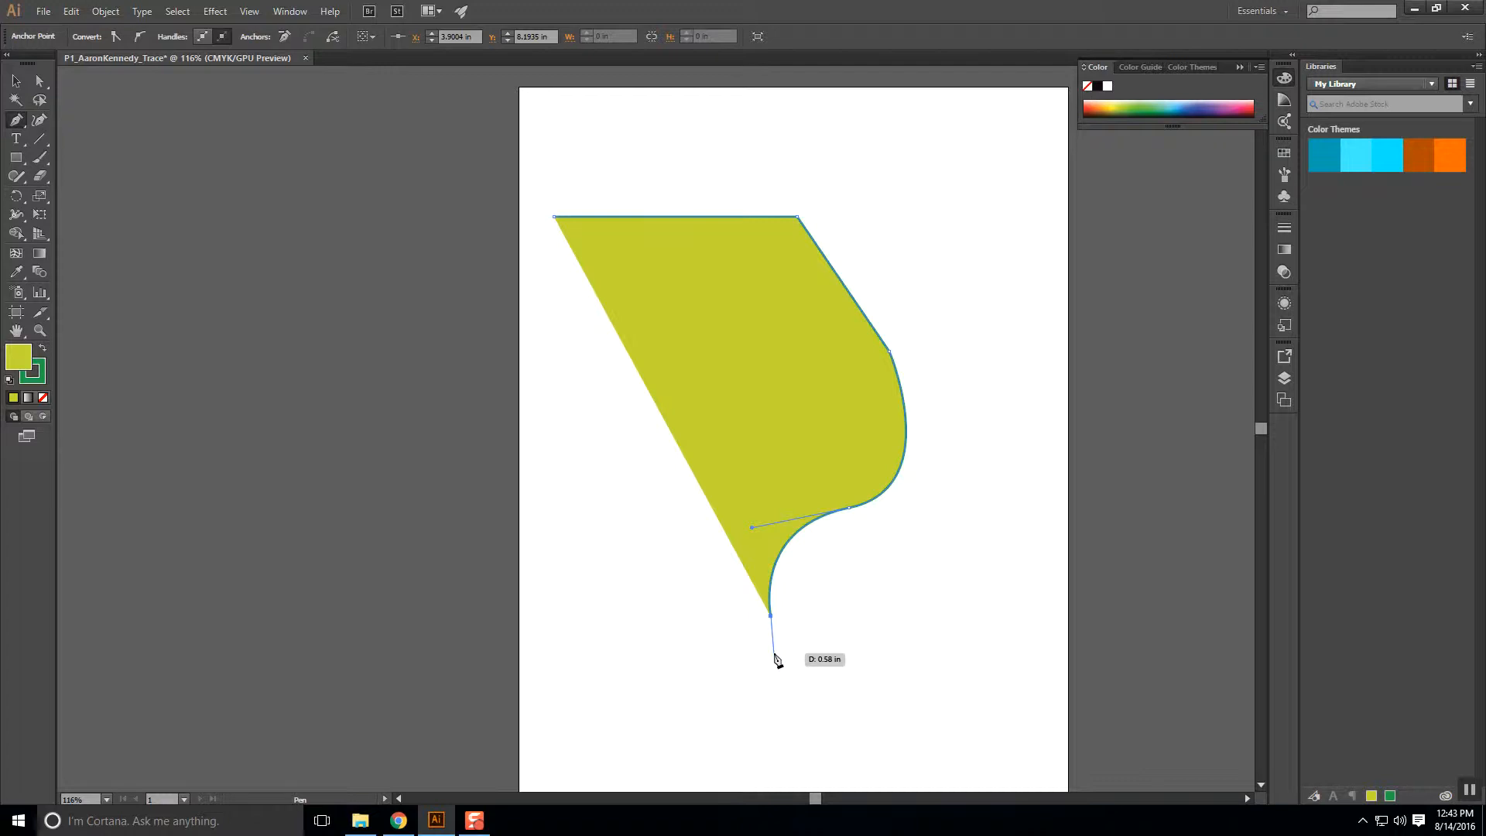
key("ctrl")
key("ctrl+z")
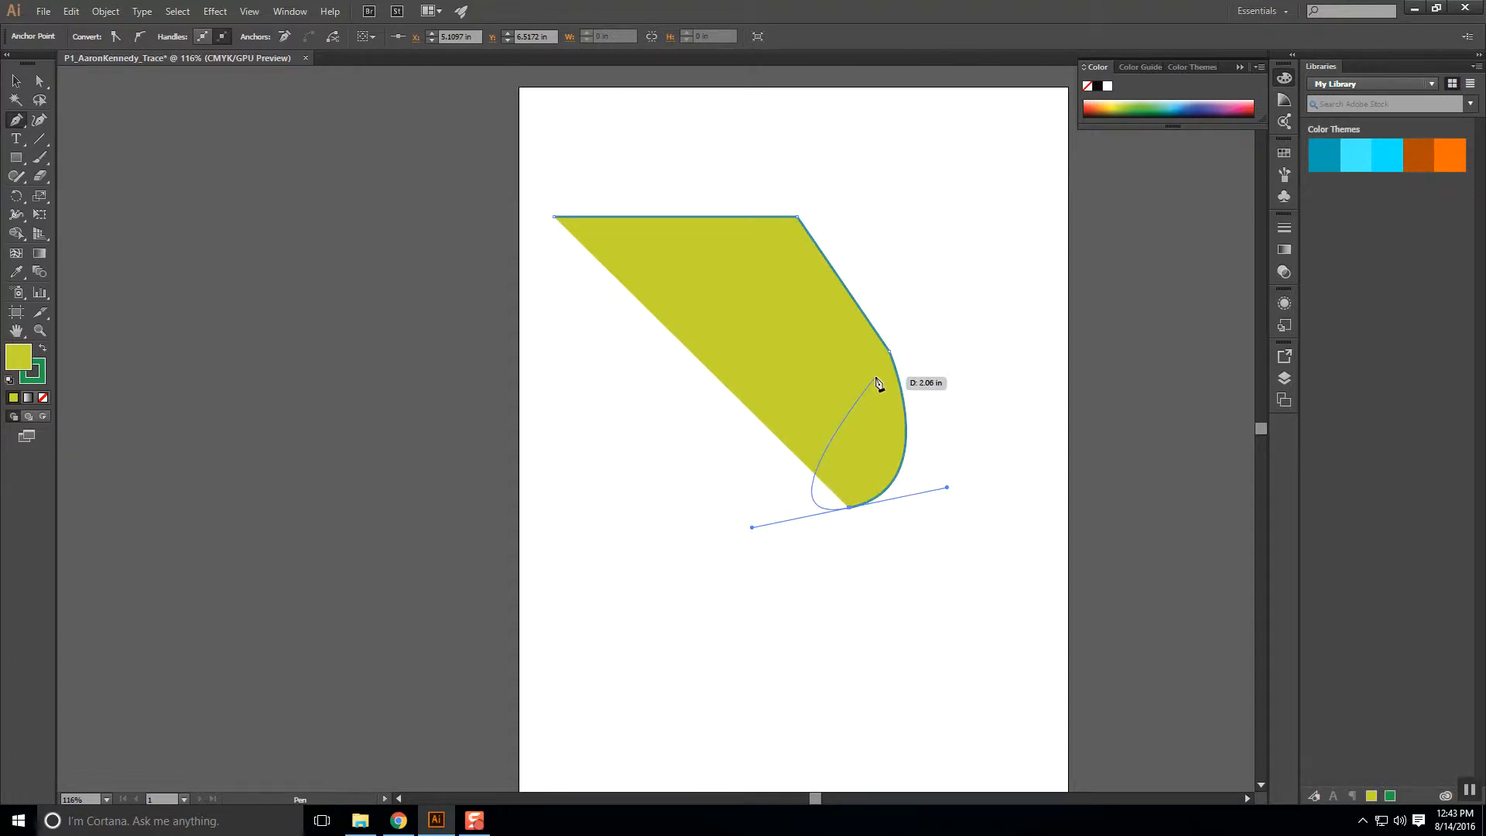
Undo the stray curved anchor, drop the bottom anchor's handle, and add a curved inner-edge anchor.
left_click_drag(879, 371, 798, 281)
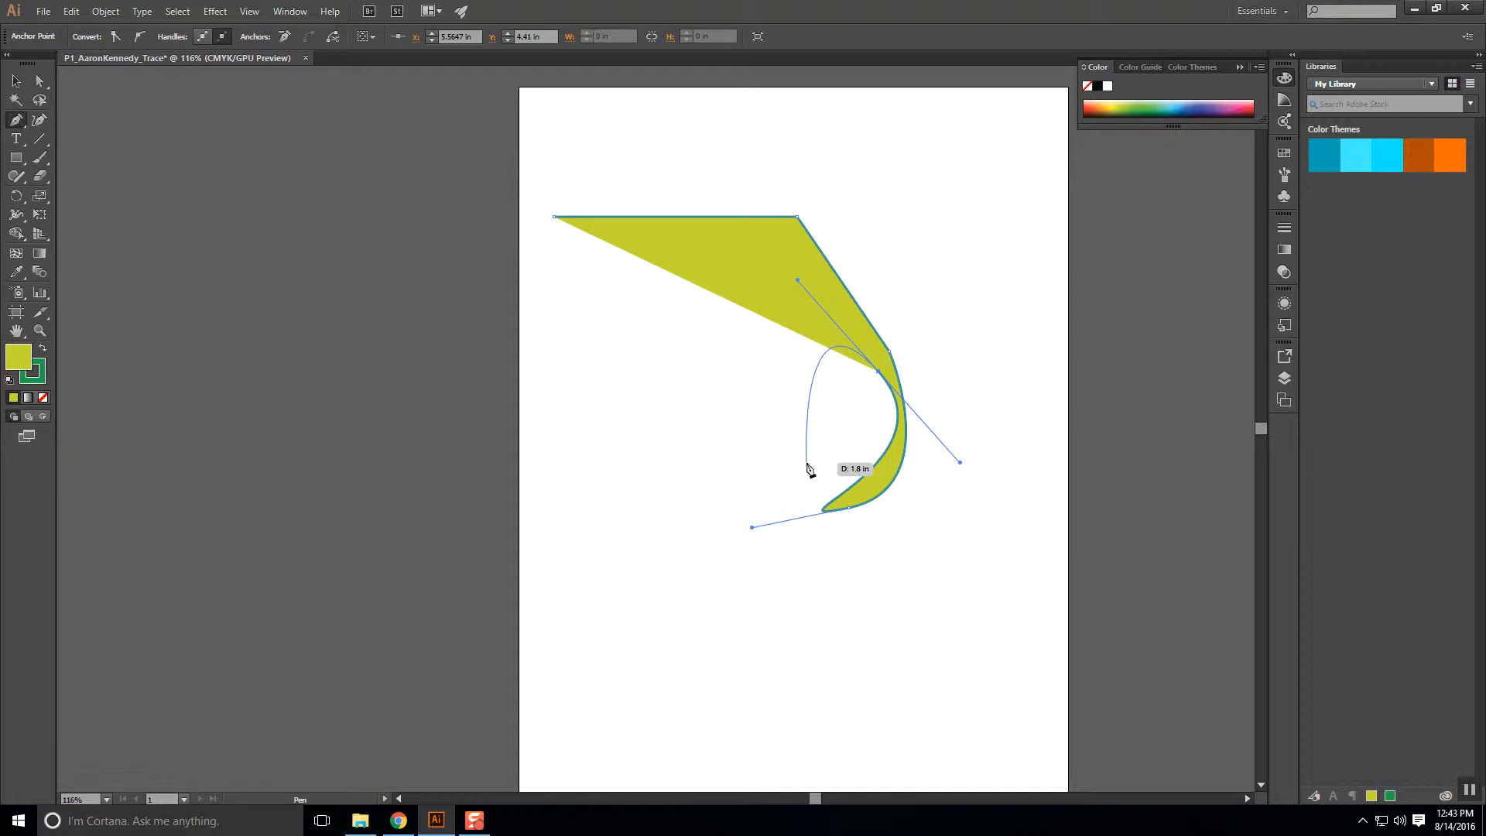
key("ctrl")
key("ctrl+z")
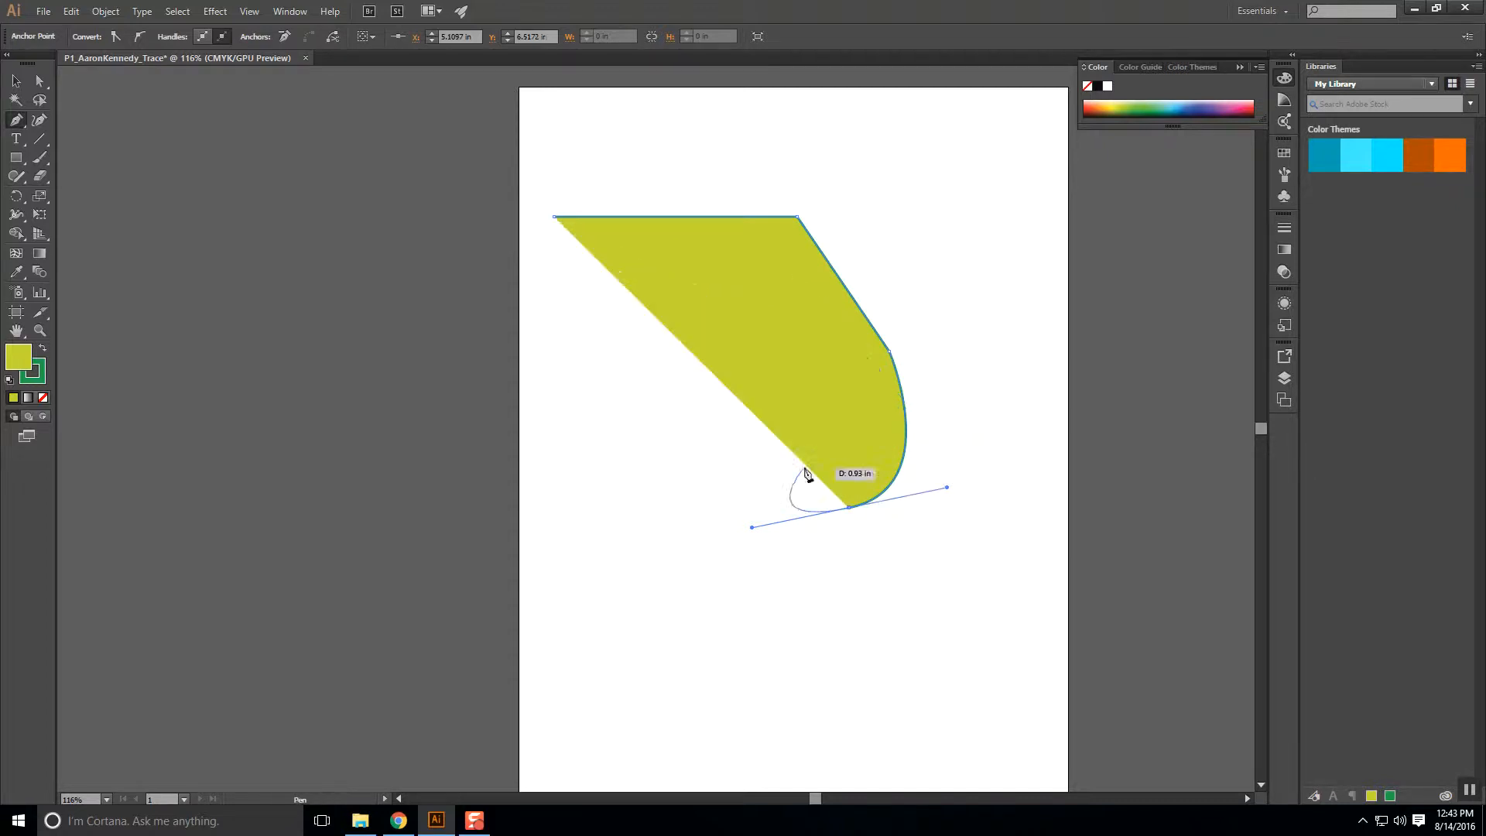
left_click(850, 509)
left_click_drag(887, 392, 857, 324)
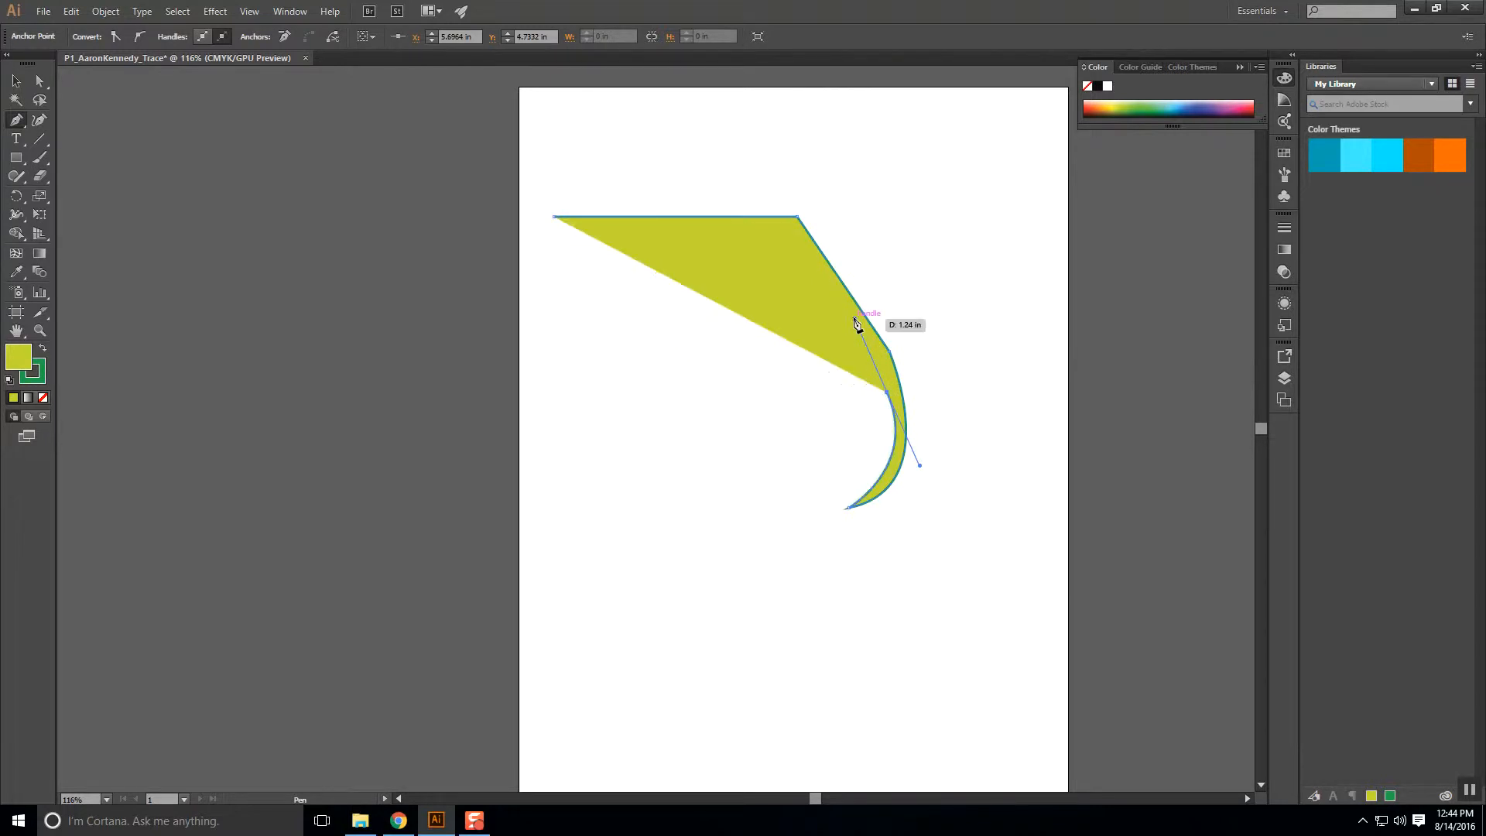
Close the path at its start point, reshape the inner curve with Direct Selection, then undo the last tweak.
left_click(554, 217)
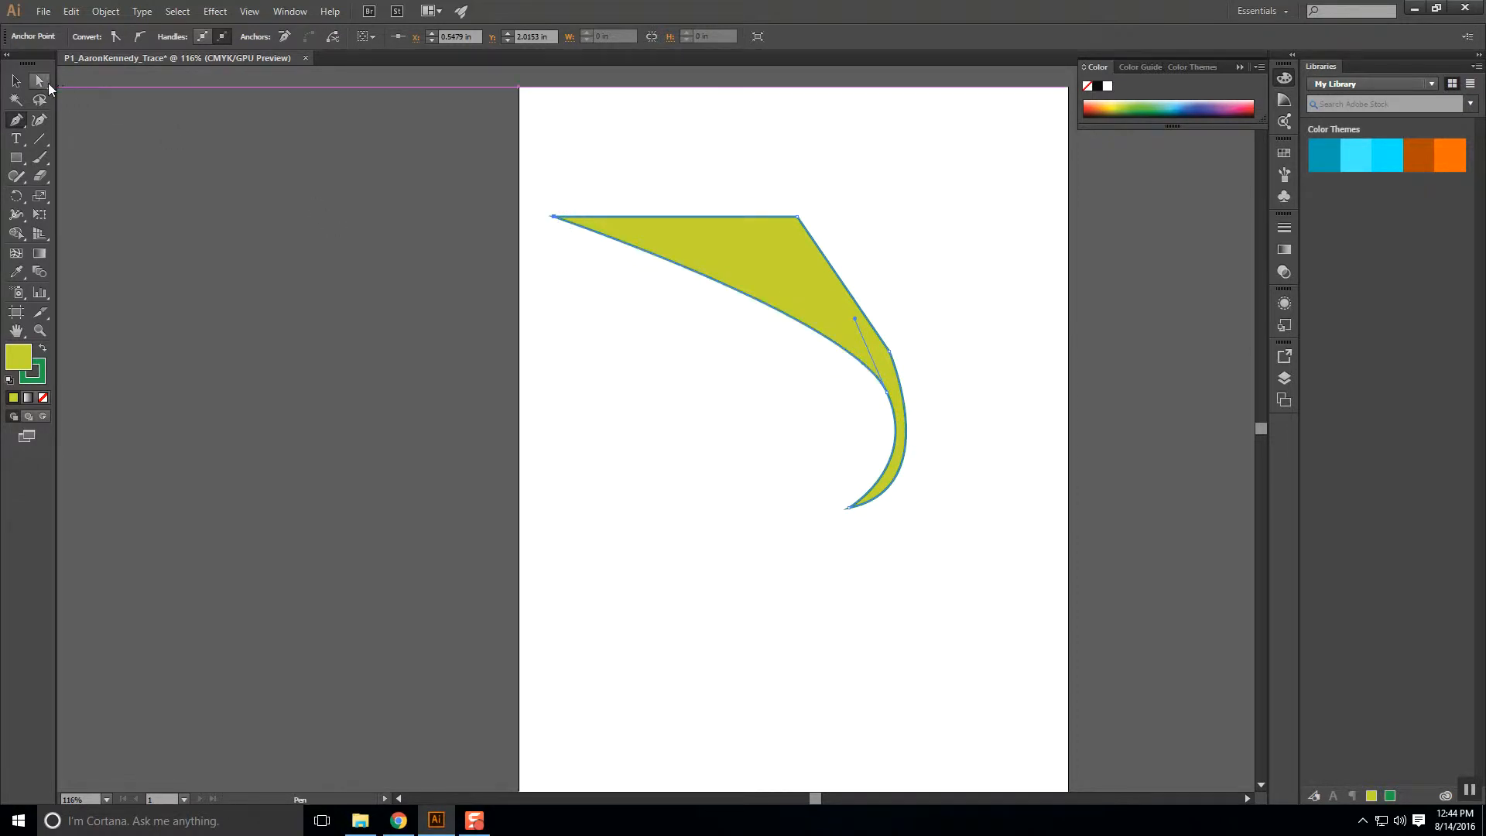
left_click(40, 82)
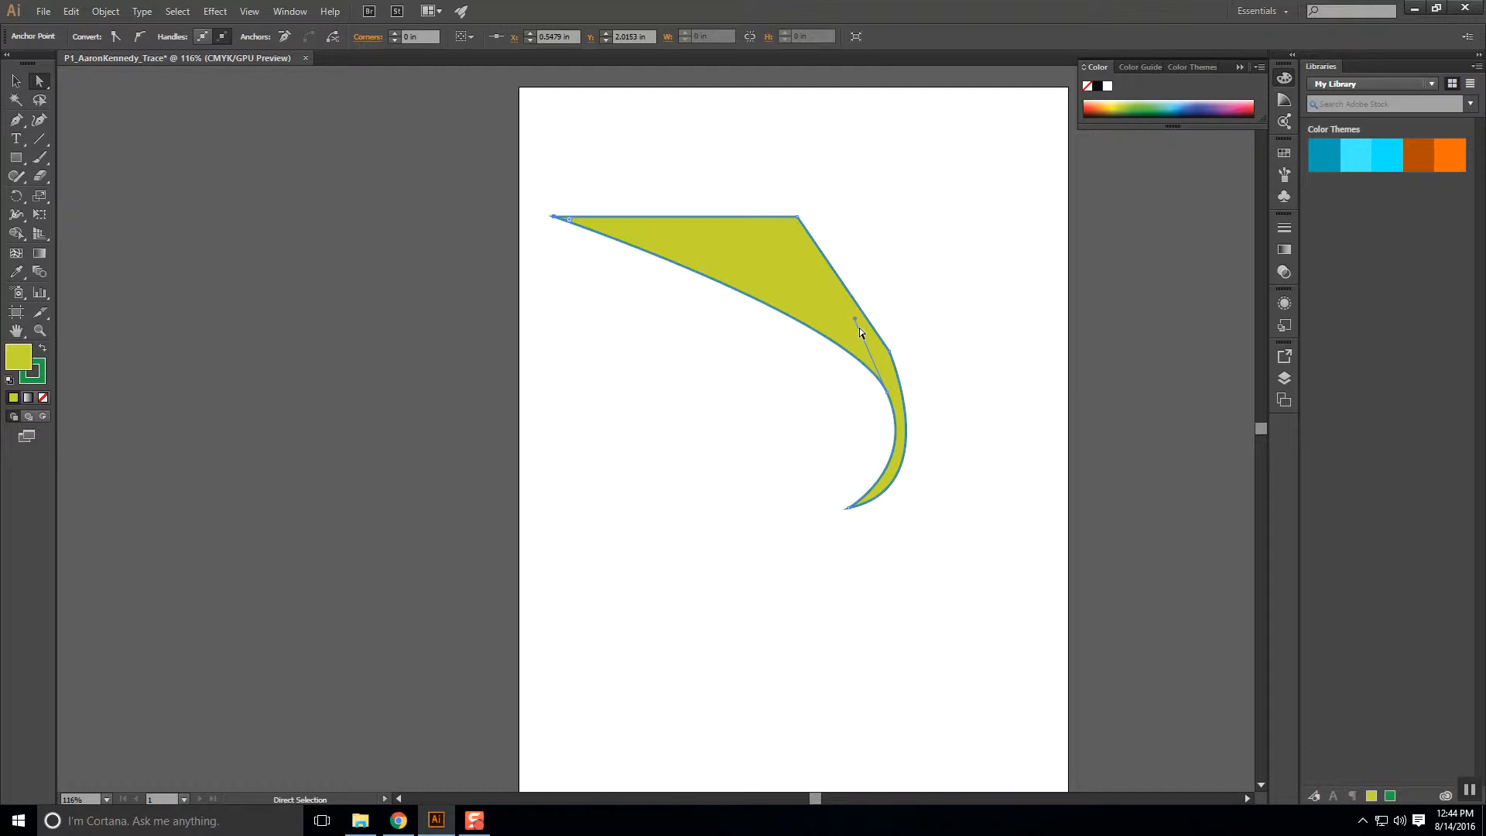
left_click_drag(855, 319, 808, 240)
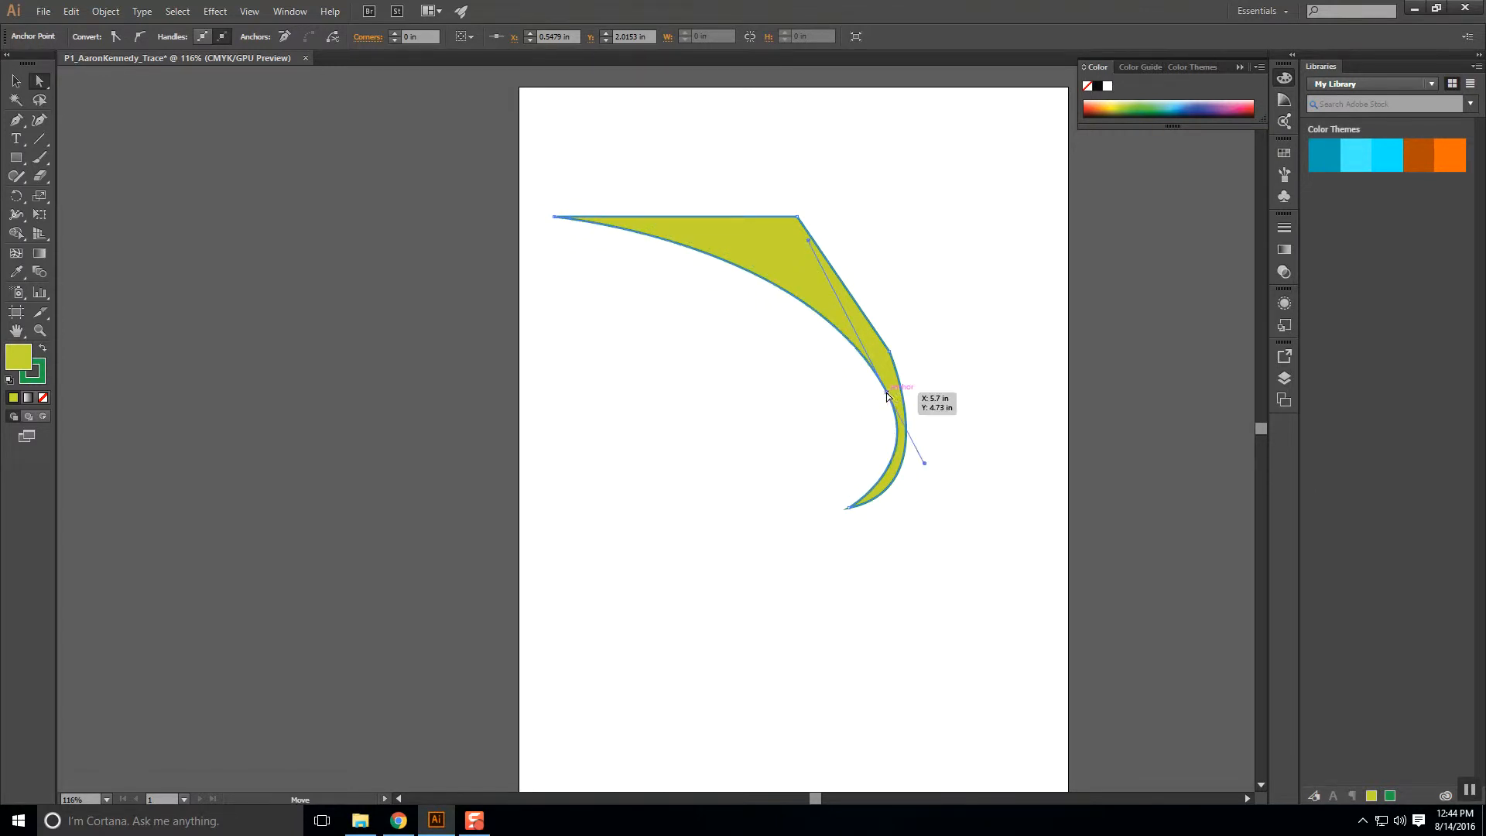
left_click_drag(889, 395, 847, 399)
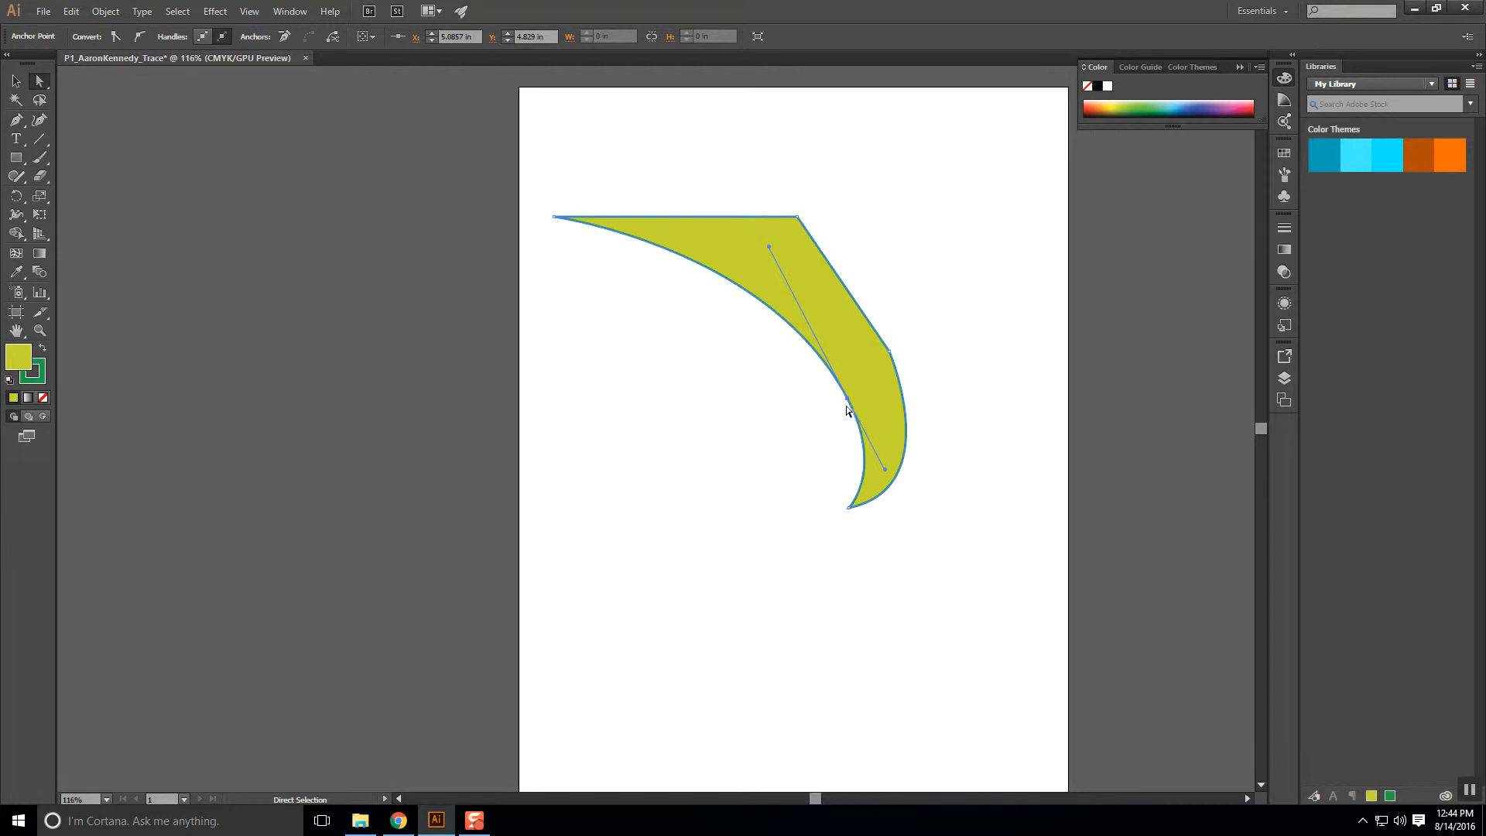
key("v")
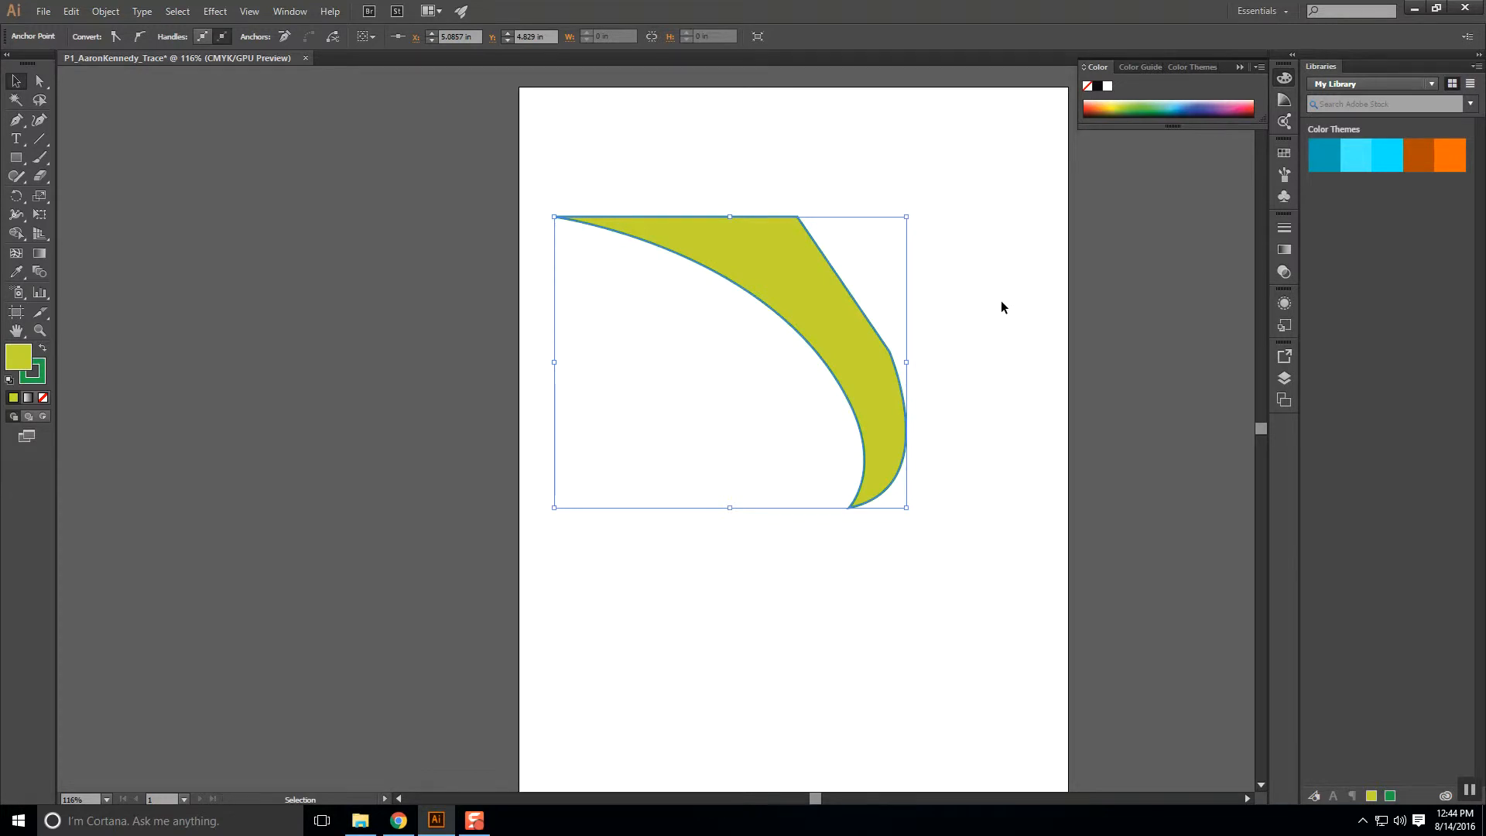
key("ctrl+z")
Select the whole hooked yellow-green shape and delete it.
left_click(987, 328)
left_click(848, 364)
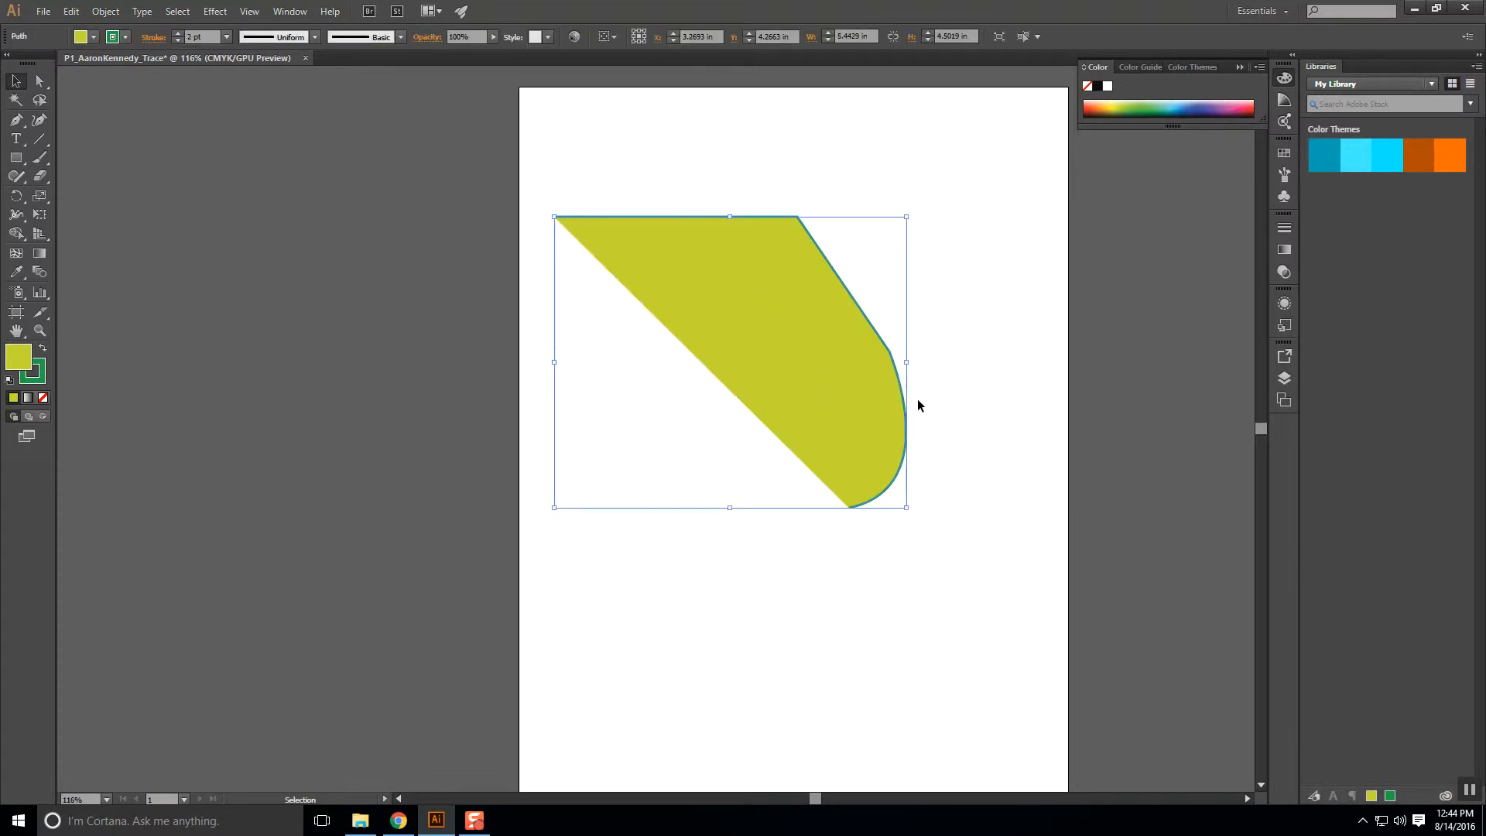
key("Delete")
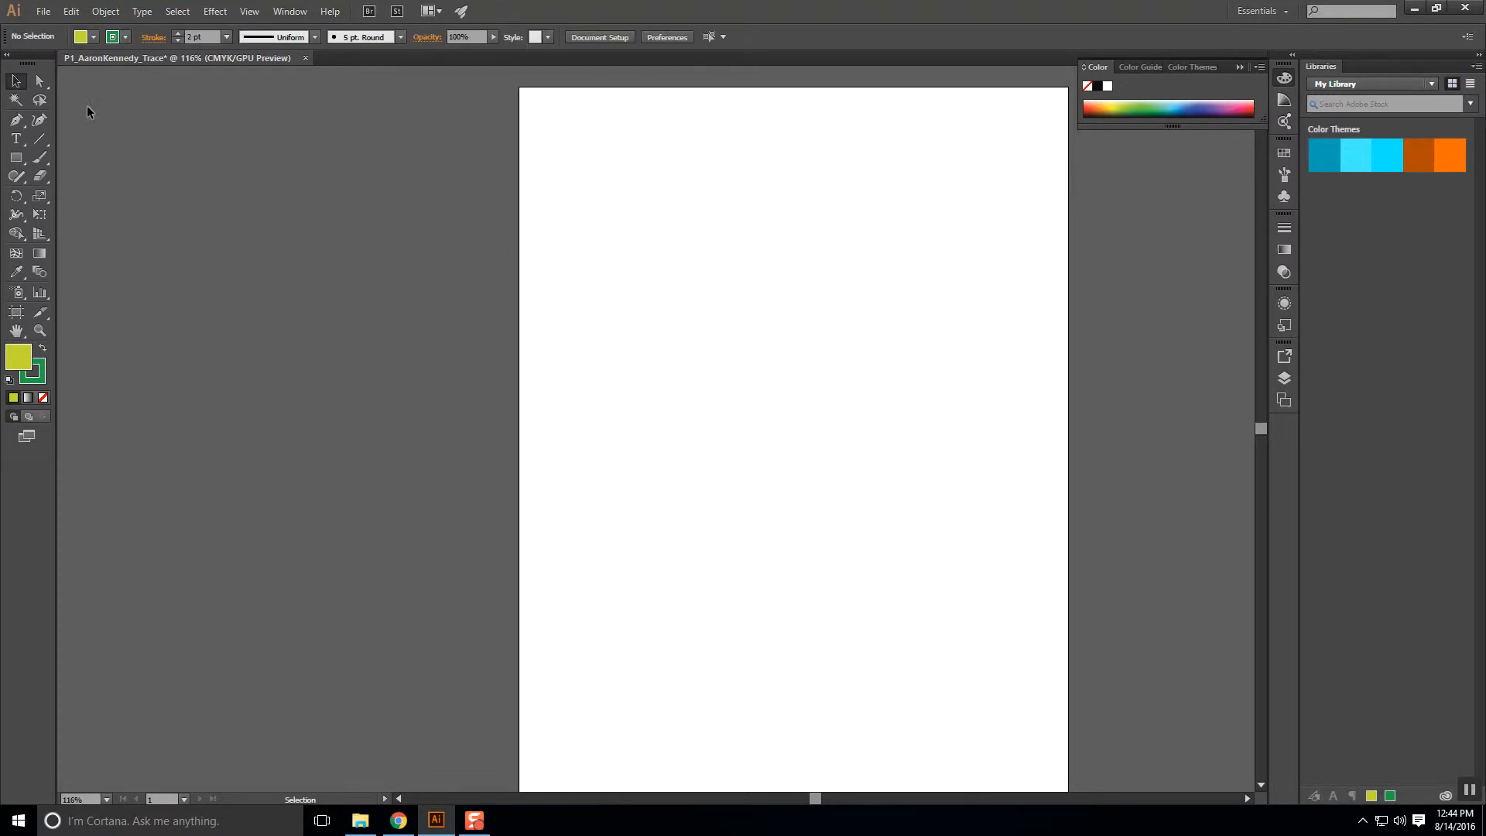
Pen-draw a closed mound with a curved peak and curved base anchors, then deselect it.
left_click(16, 121)
left_click(589, 297)
left_click_drag(751, 233, 826, 292)
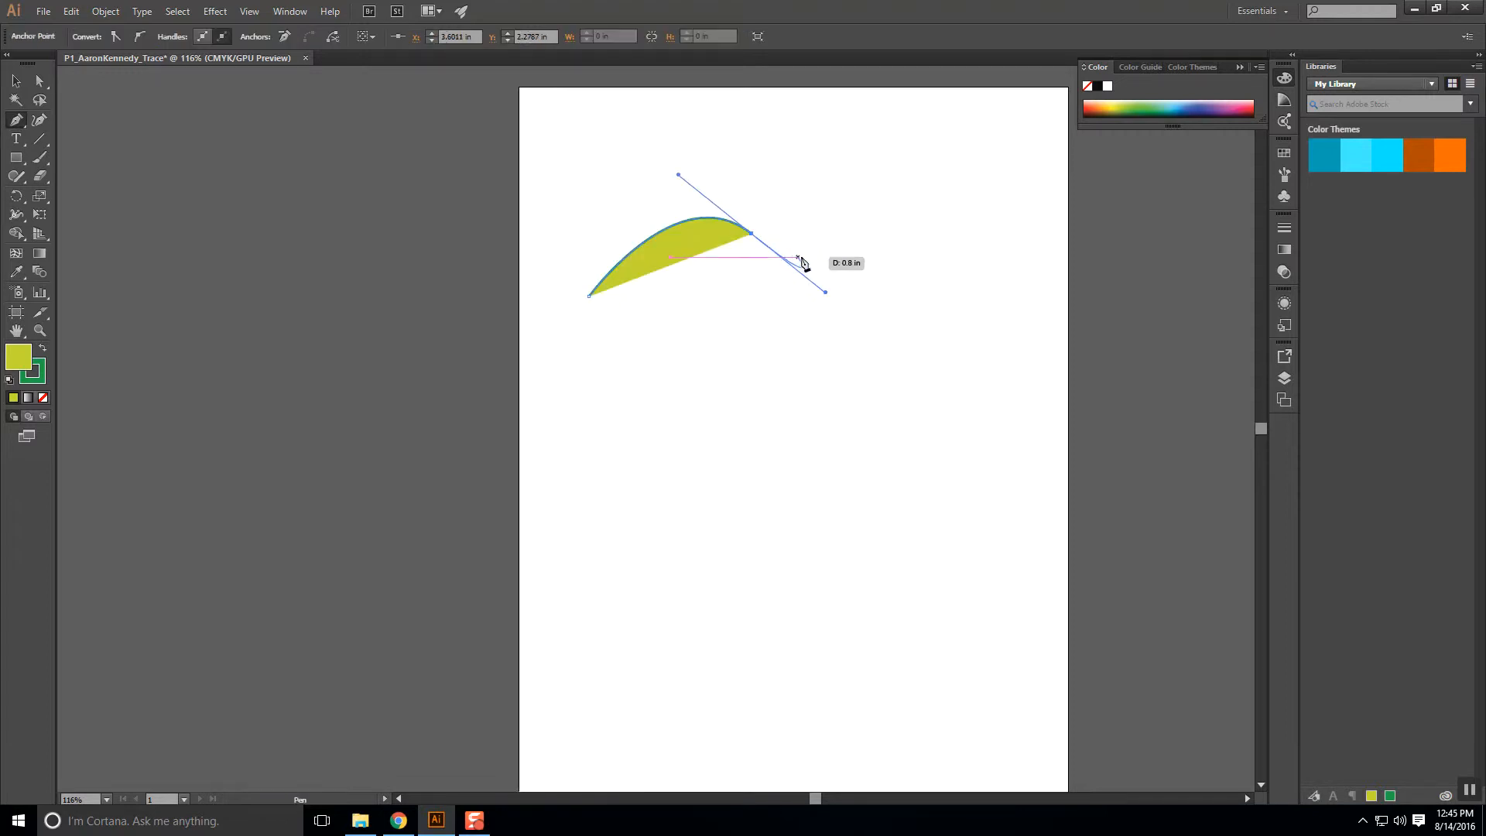
mouse_move(764, 297)
left_mouse_down()
mouse_move(743, 271)
mouse_move(764, 300)
mouse_move(700, 310)
left_mouse_up()
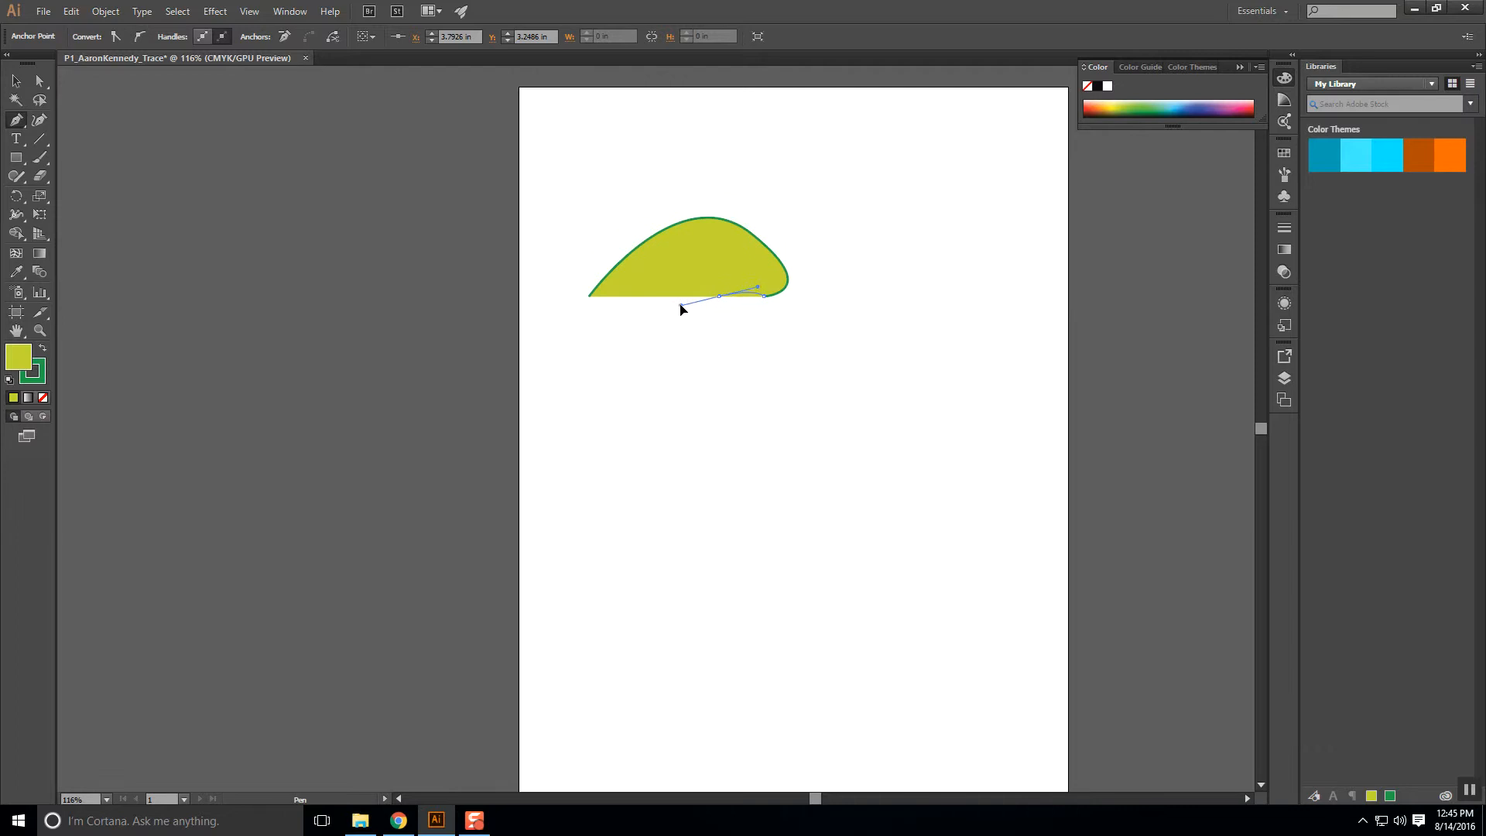
left_click_drag(666, 297, 644, 307)
left_click(590, 297)
key("v")
left_click(865, 396)
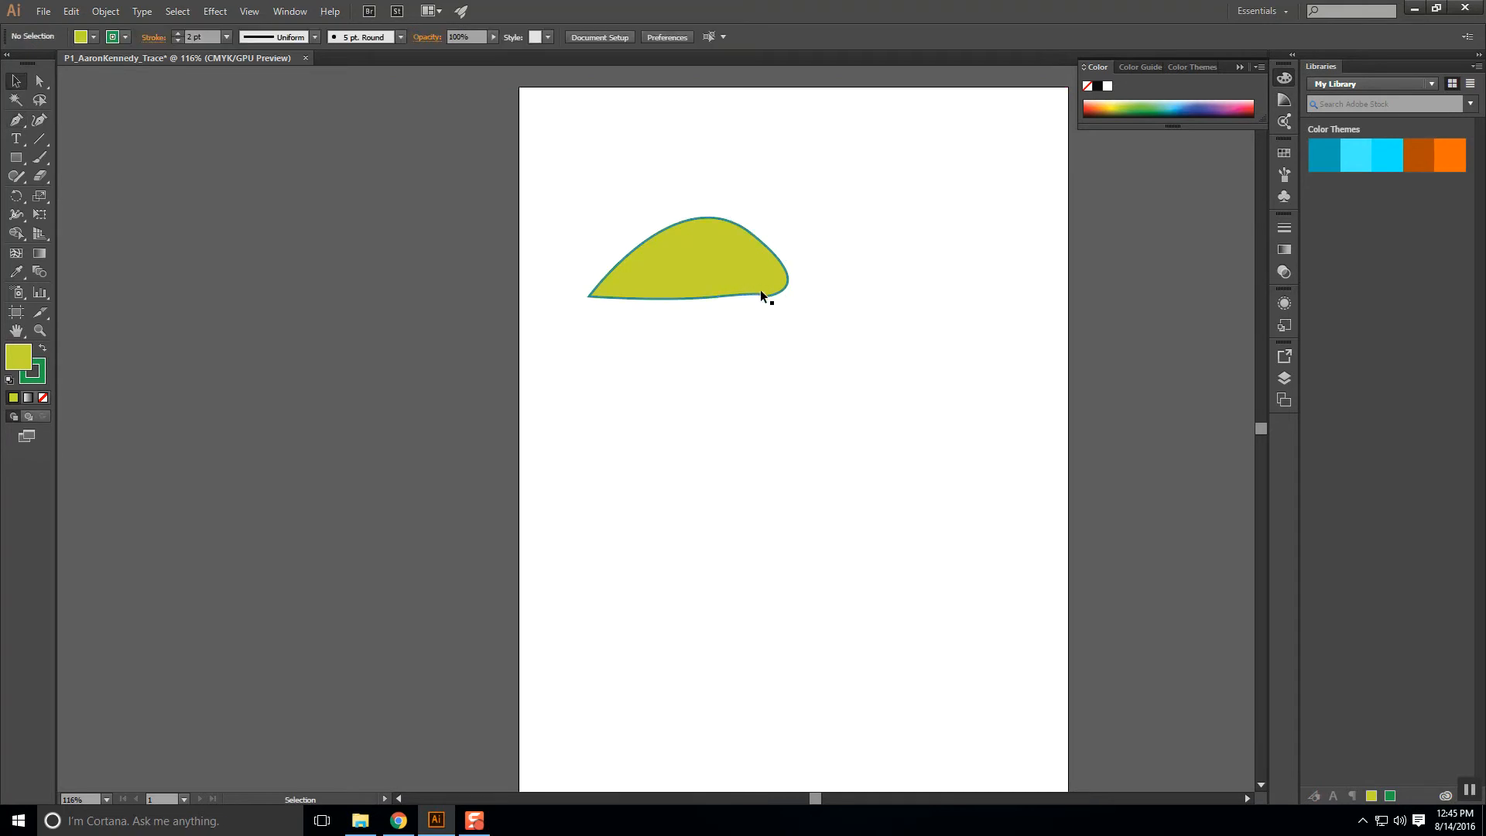
Zoom in and drag the notch anchor's handle left with Direct Selection to smooth the mound's lower-right curve.
scroll(762, 295, "up", 8)
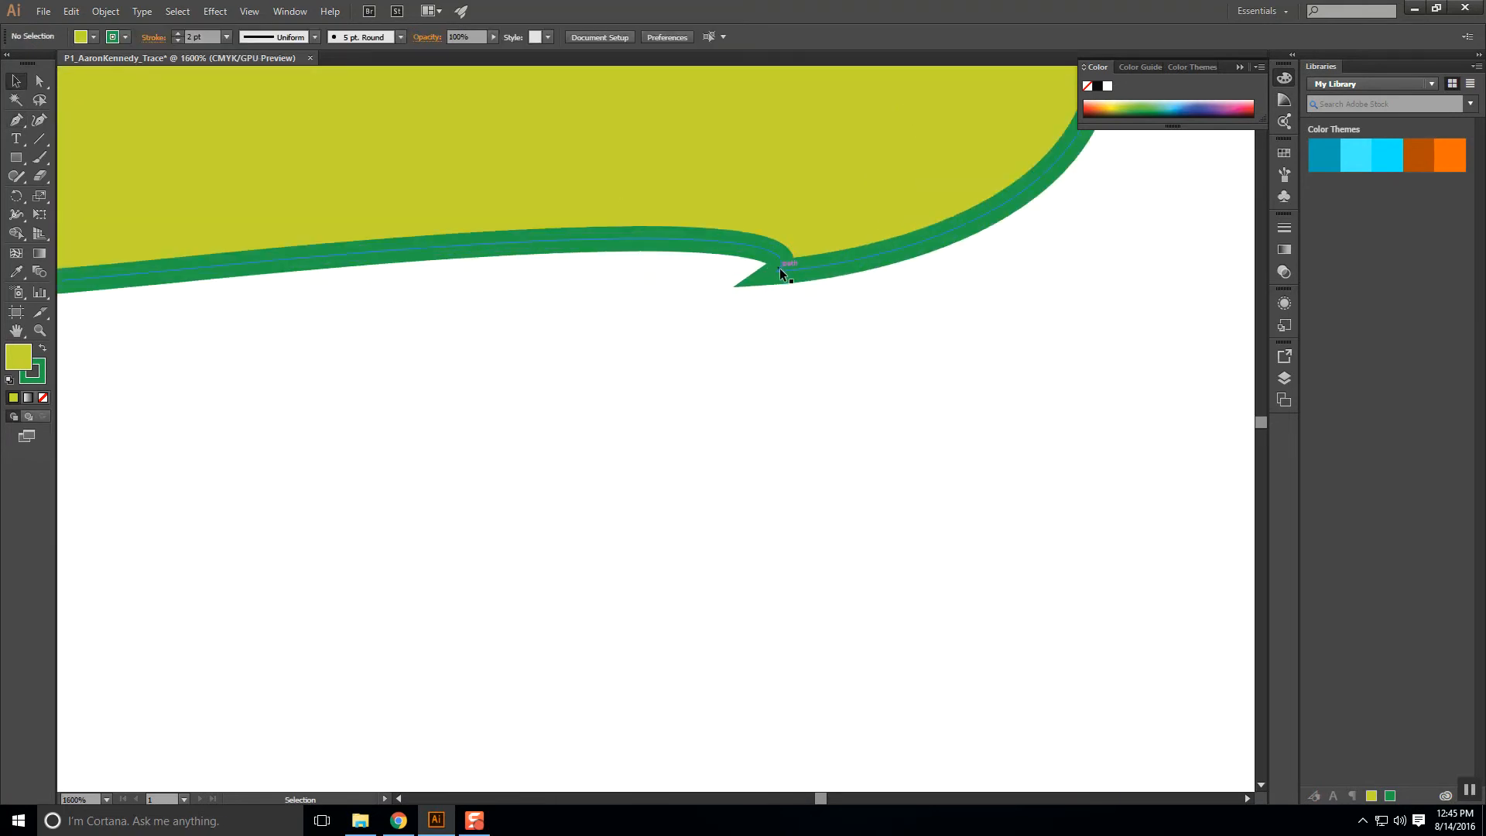
left_click(40, 79)
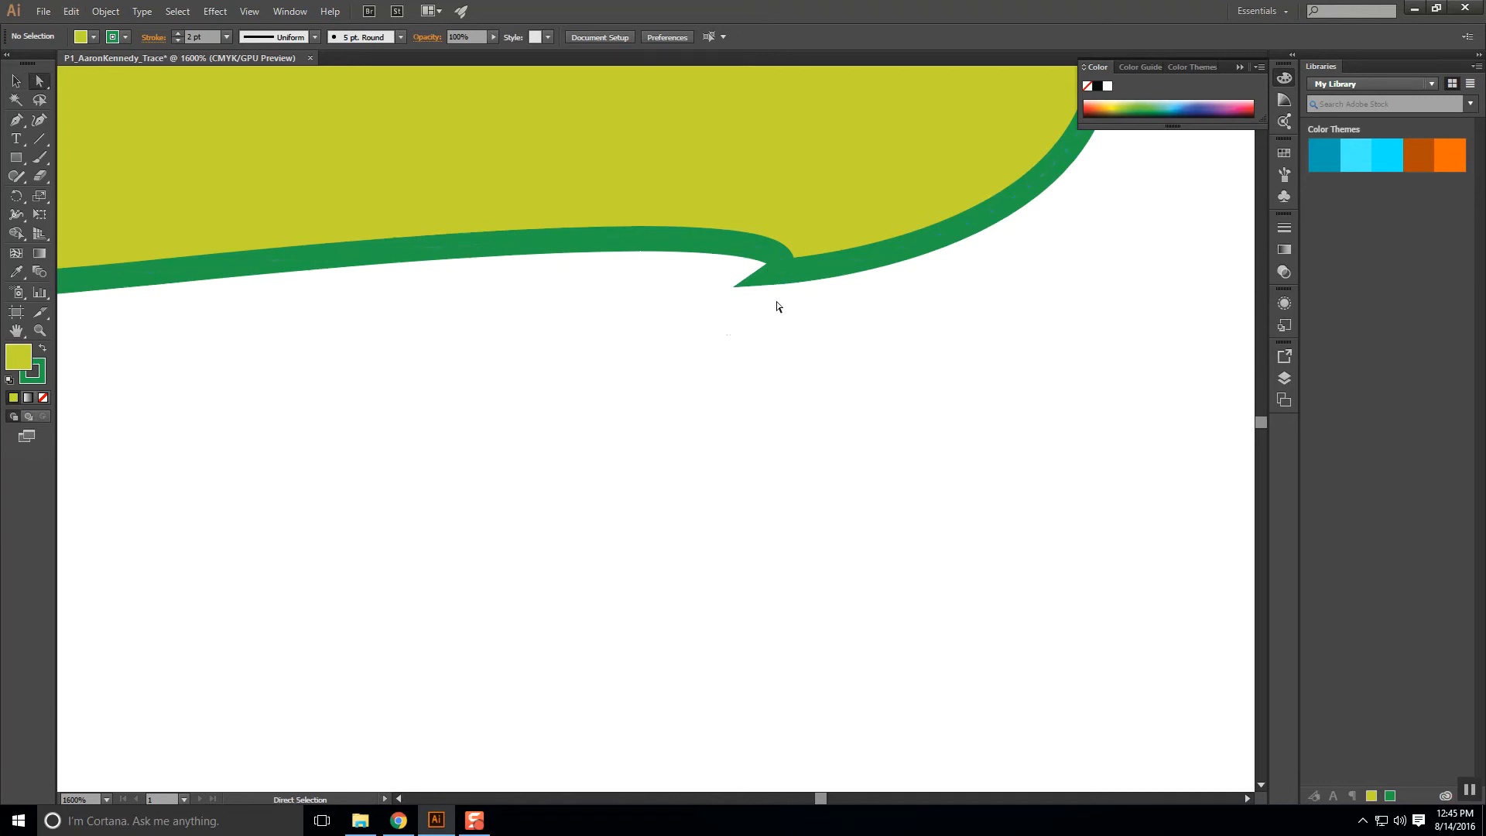
left_click(778, 271)
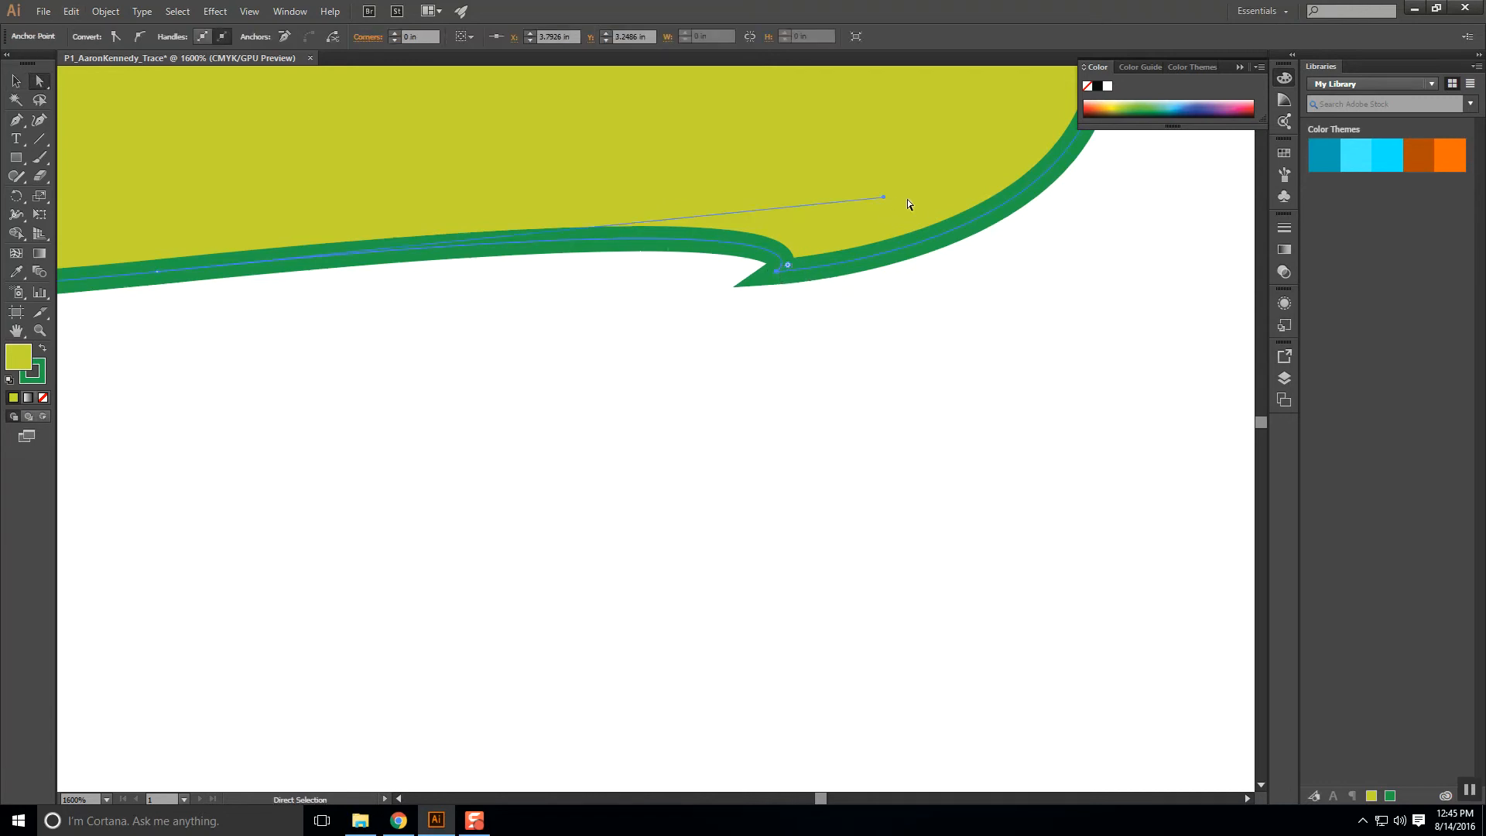
left_click_drag(884, 199, 691, 290)
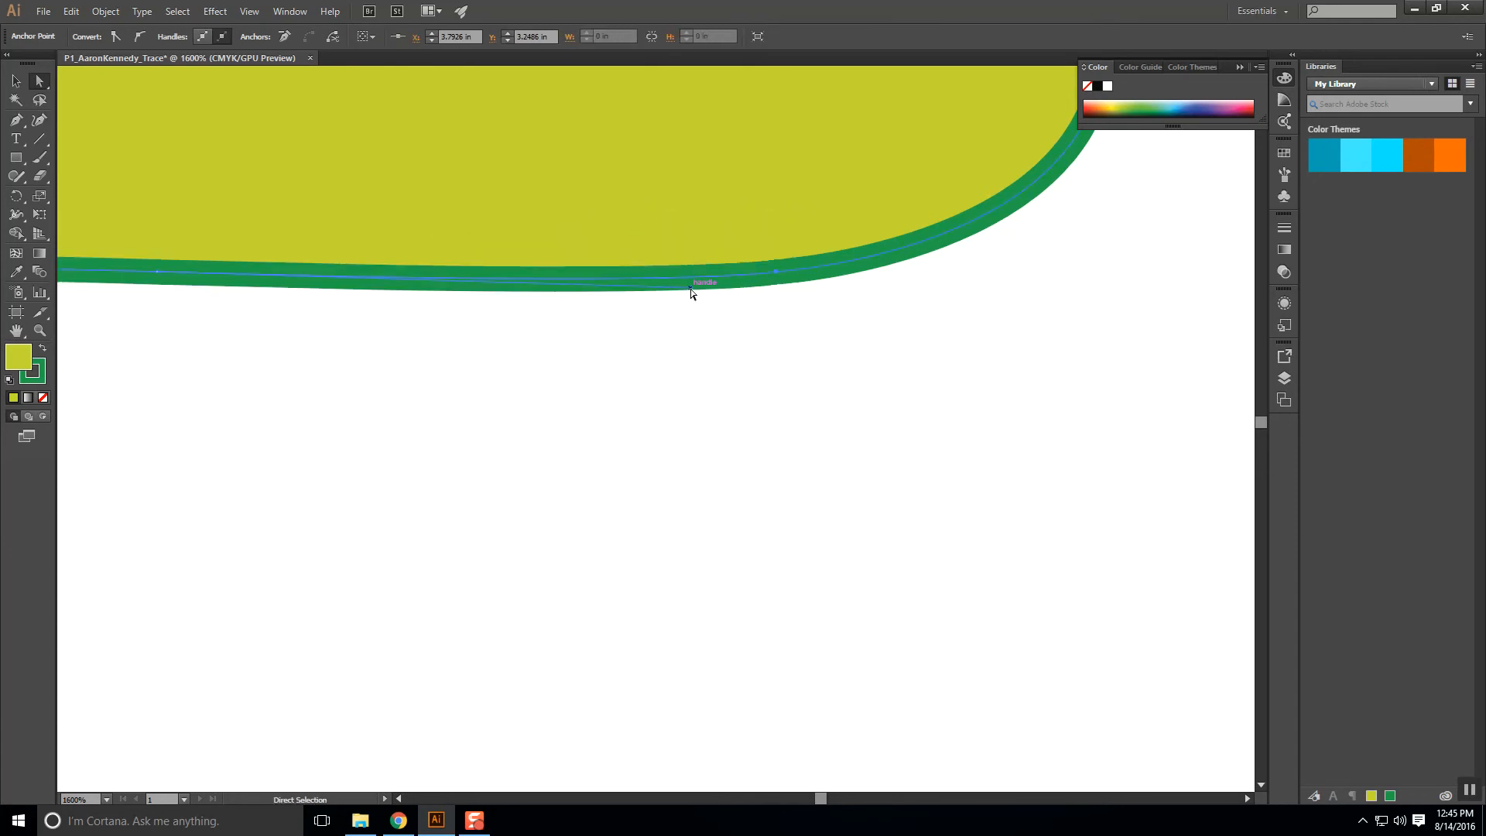
left_click(882, 316)
scroll(744, 249, "down", 7)
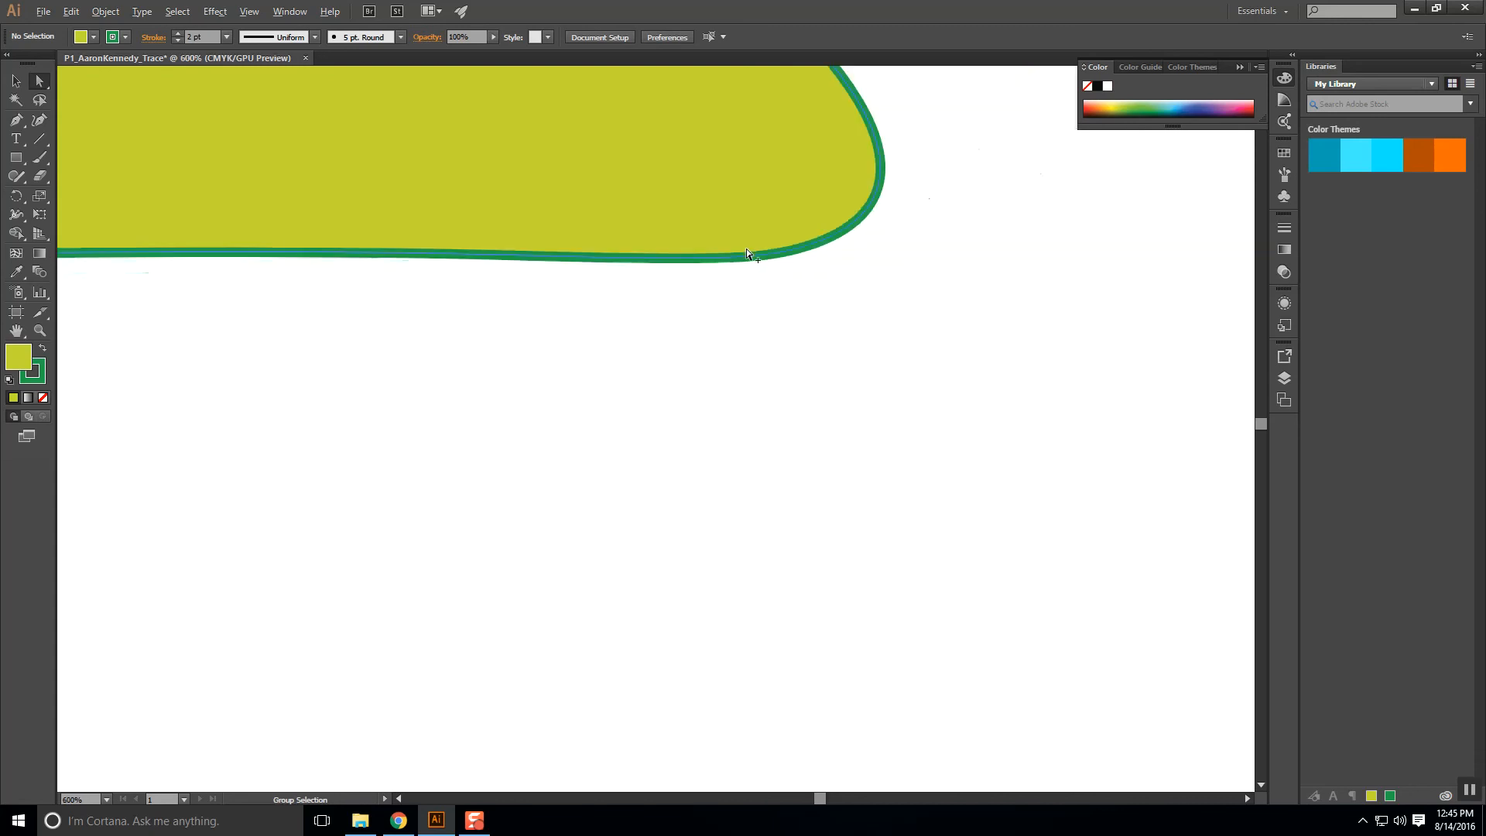